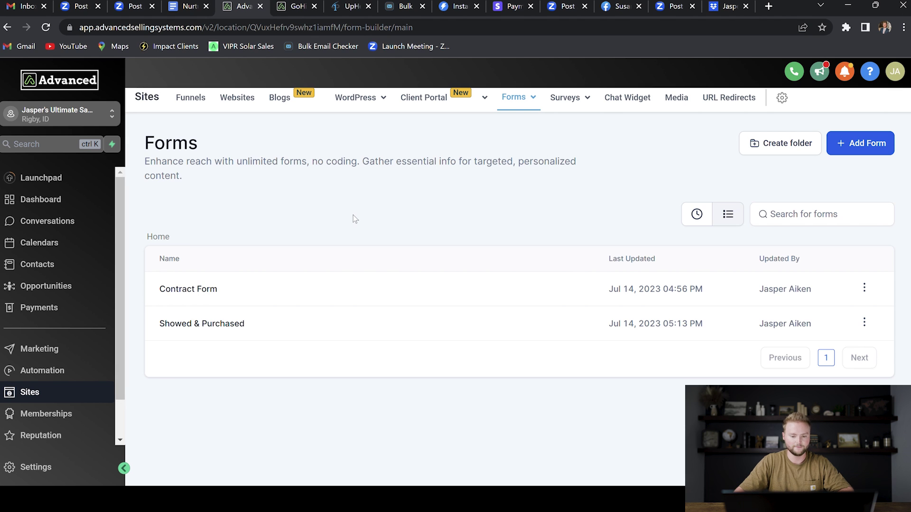
- Open the Showed & Purchased form in the form builder
{"action": "left_click", "coordinate": [218, 325]}
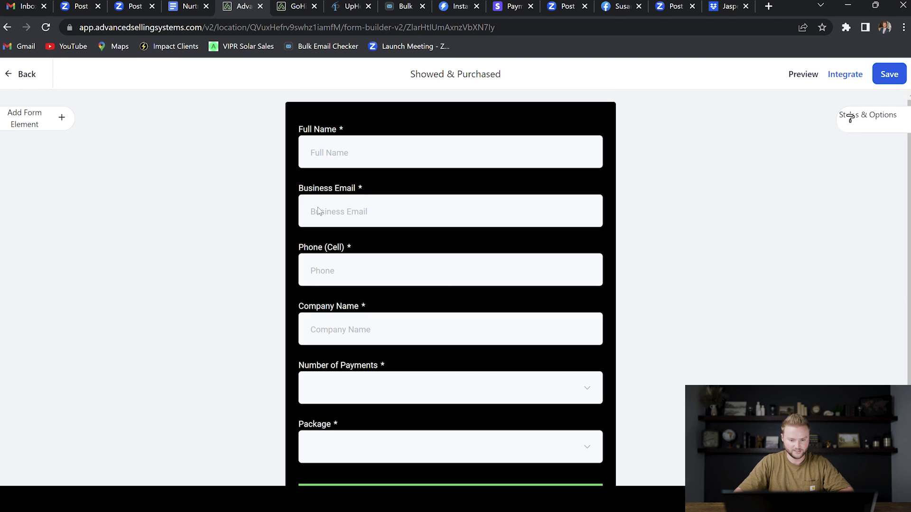
{"action": "scroll", "coordinate": [426, 255], "scroll_direction": "down", "scroll_amount": 2}
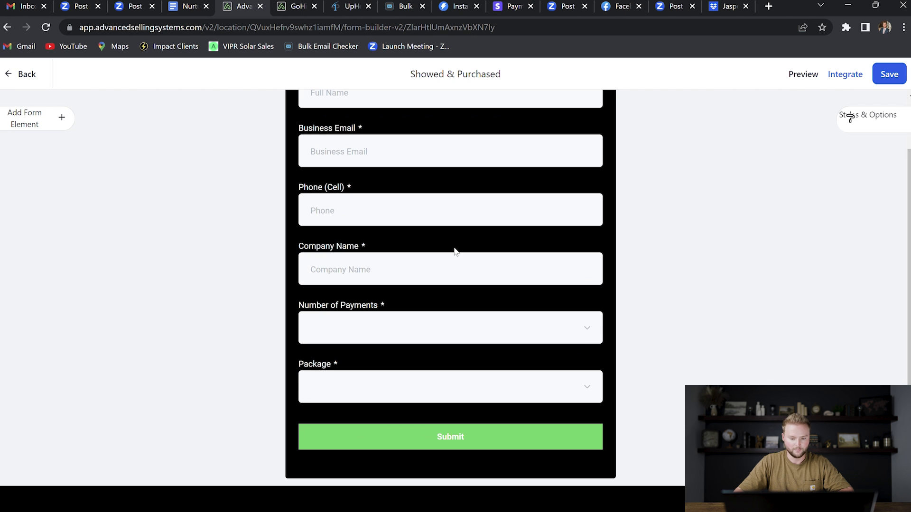
{"action": "scroll", "coordinate": [492, 277], "scroll_direction": "down", "scroll_amount": 1}
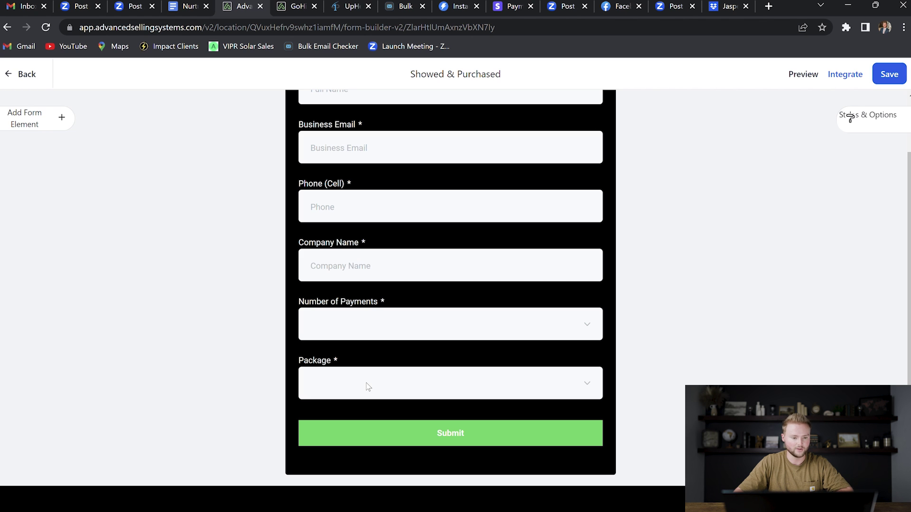
- Start a new custom field from the Custom Fields list of form elements
{"action": "left_click", "coordinate": [44, 124]}
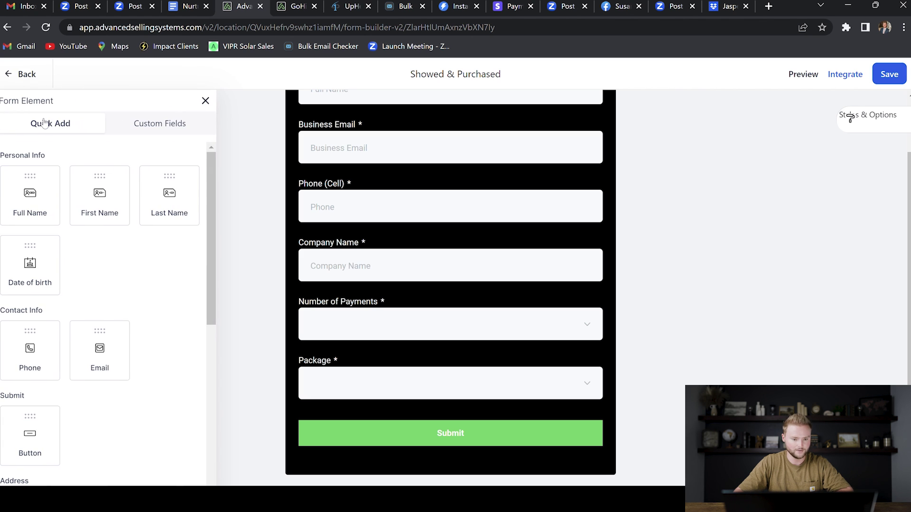
{"action": "left_click", "coordinate": [164, 132]}
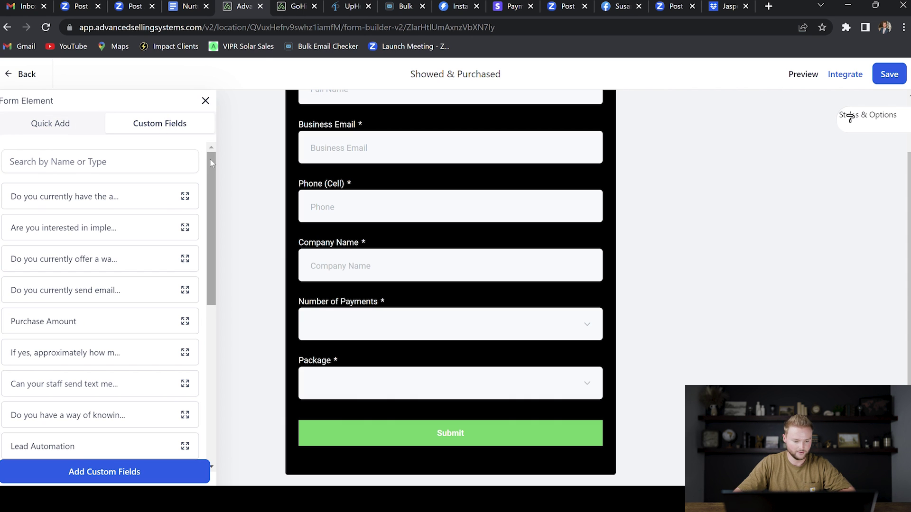
{"action": "left_click_drag", "start_coordinate": [211, 161], "coordinate": [199, 346]}
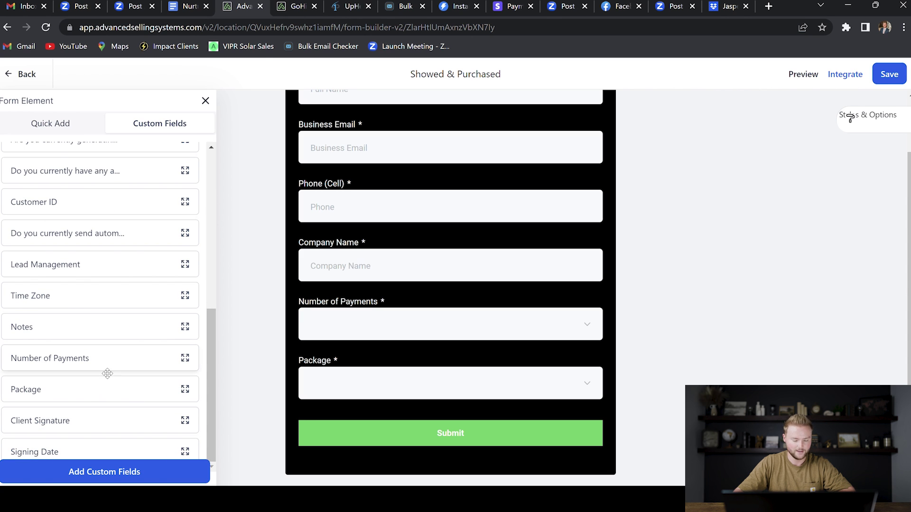
{"action": "left_click", "coordinate": [113, 474]}
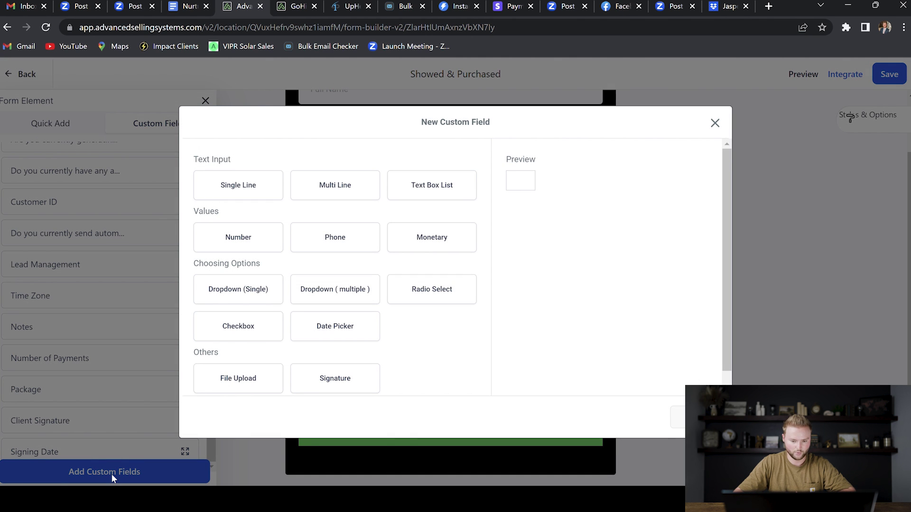
- Define a multi-select dropdown field named Package in the Contact group
{"action": "left_click", "coordinate": [342, 299]}
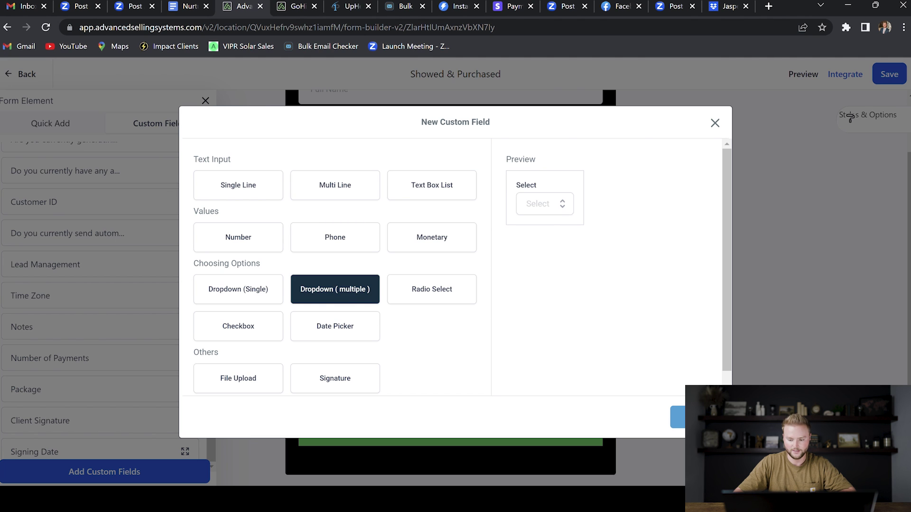
{"action": "left_click", "coordinate": [678, 417]}
{"action": "left_click", "coordinate": [342, 231]}
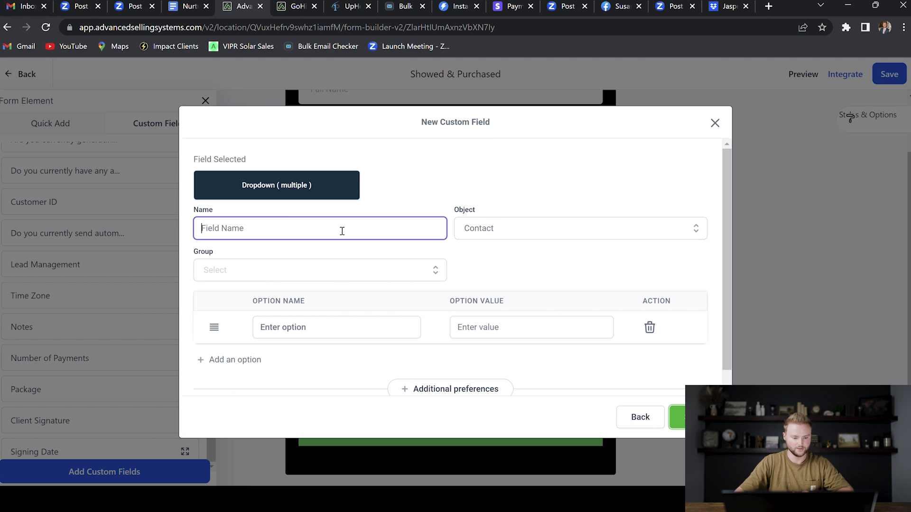
{"action": "type", "text": "Package"}
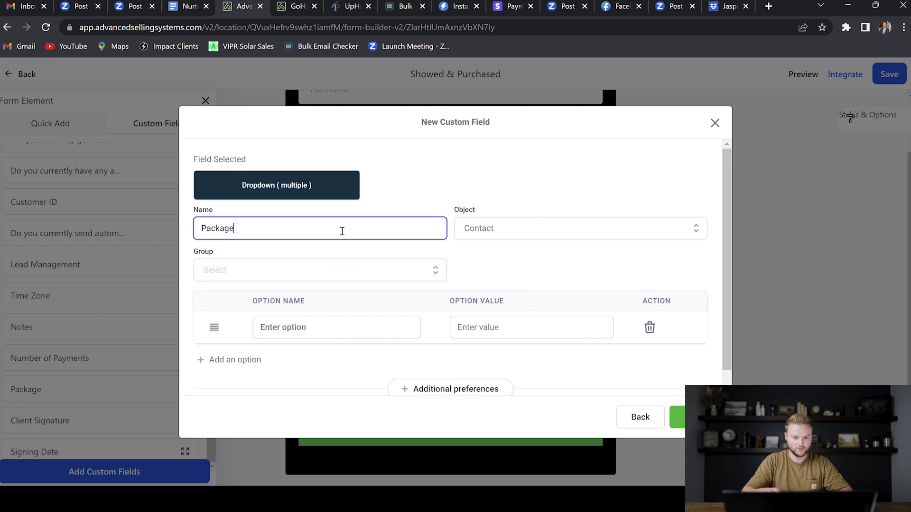
{"action": "left_click", "coordinate": [266, 270]}
{"action": "left_click", "coordinate": [240, 280]}
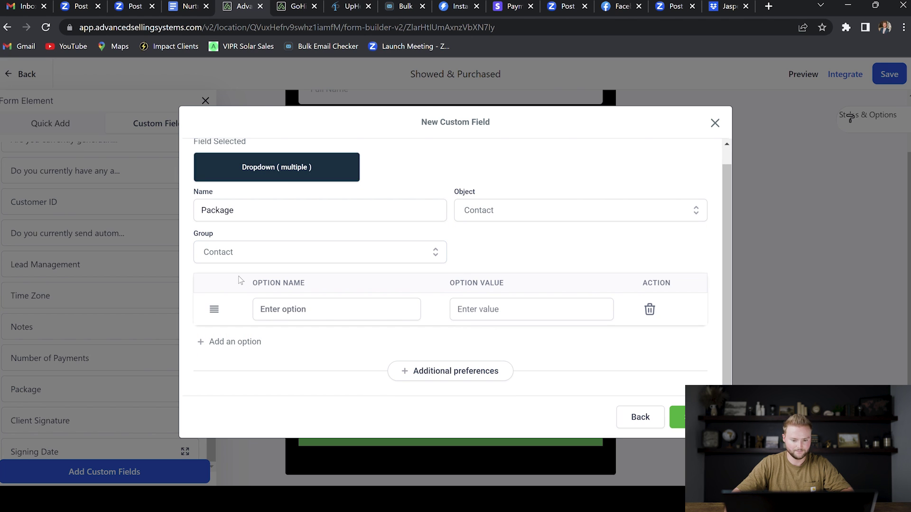
- Add options Standard - $197, Professional - $497 and Premium - $997, then save the field
{"action": "left_click", "coordinate": [288, 316]}
{"action": "type", "text": "Standard - $197"}
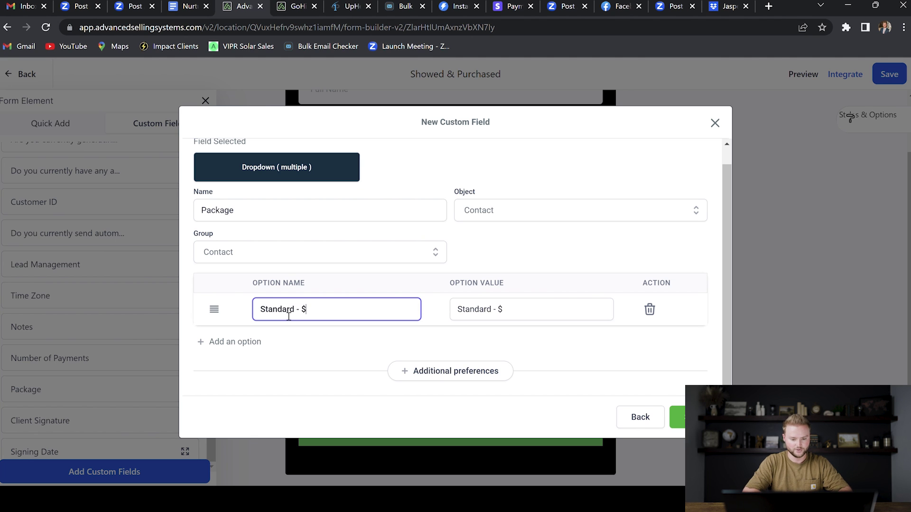
{"action": "left_click", "coordinate": [223, 341]}
{"action": "left_click", "coordinate": [296, 342]}
{"action": "type", "text": "Professional - $497"}
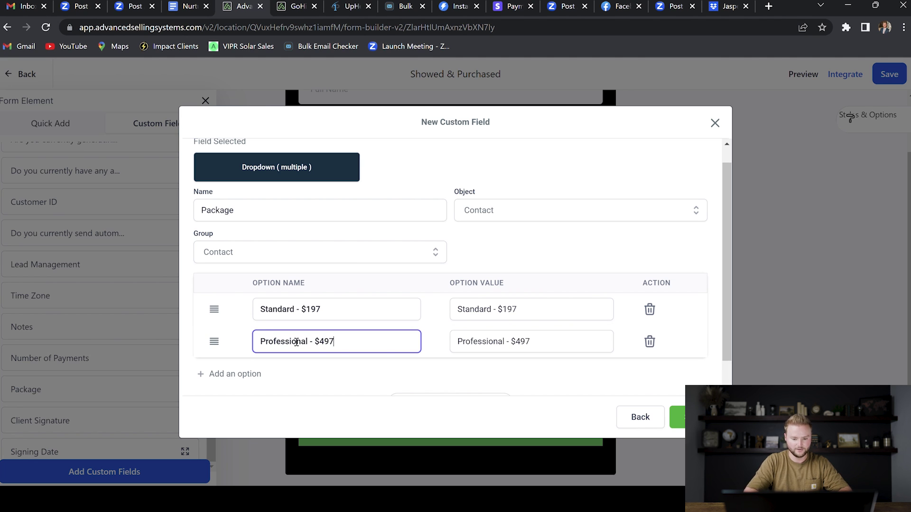
{"action": "left_click", "coordinate": [285, 375]}
{"action": "type", "text": "Pre"}
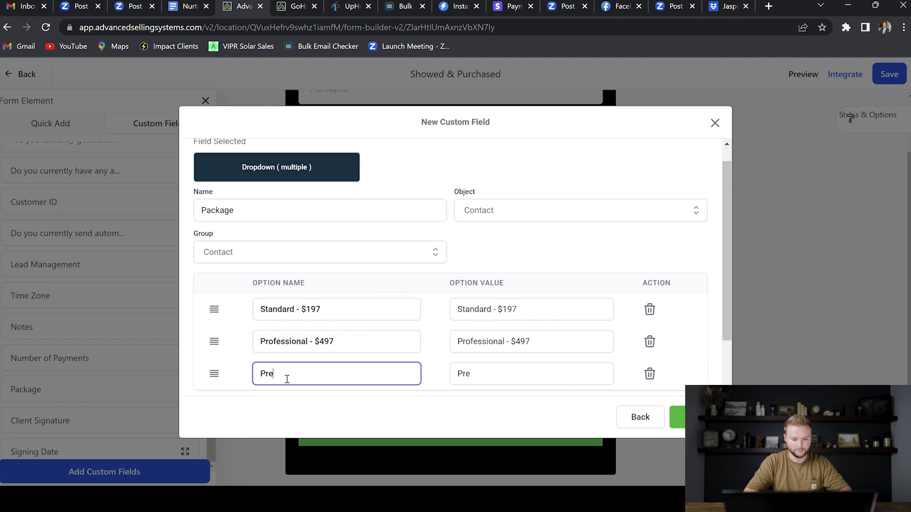
{"action": "type", "text": "mium -"}
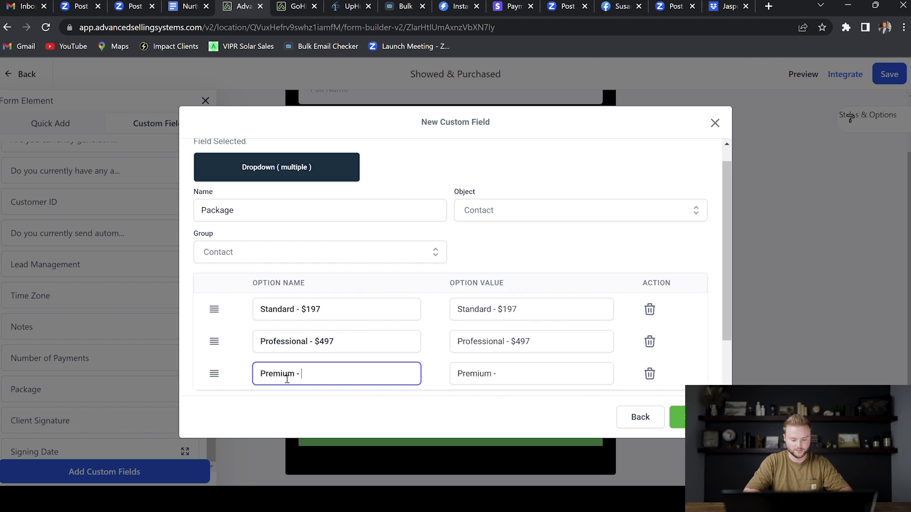
{"action": "type", "text": " $997"}
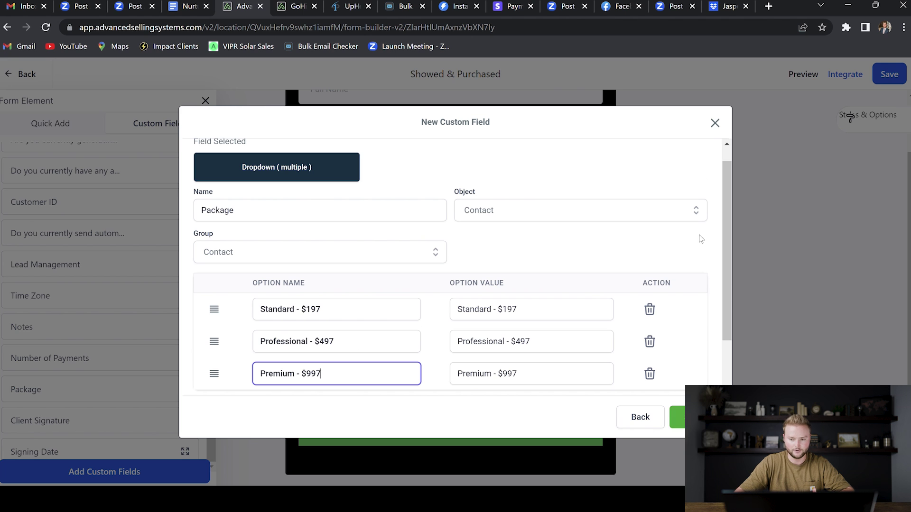
{"action": "left_click", "coordinate": [714, 124]}
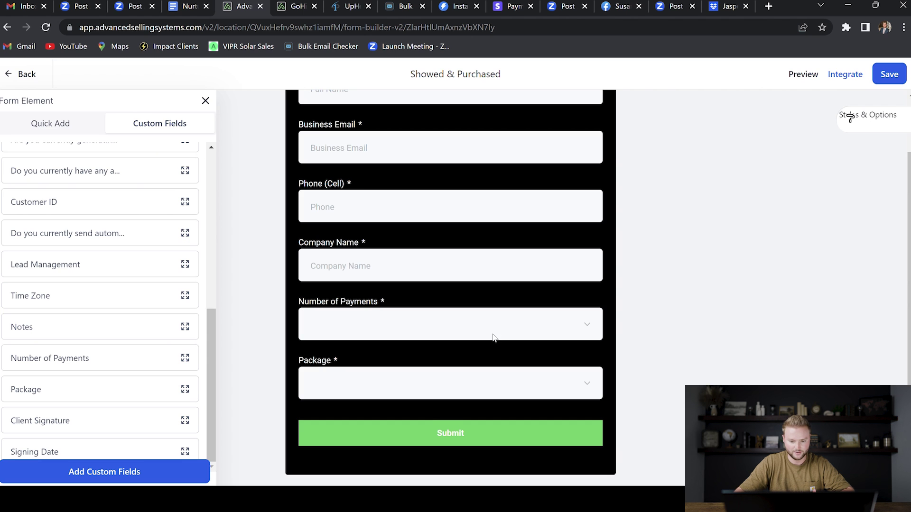
{"action": "left_click", "coordinate": [463, 382]}
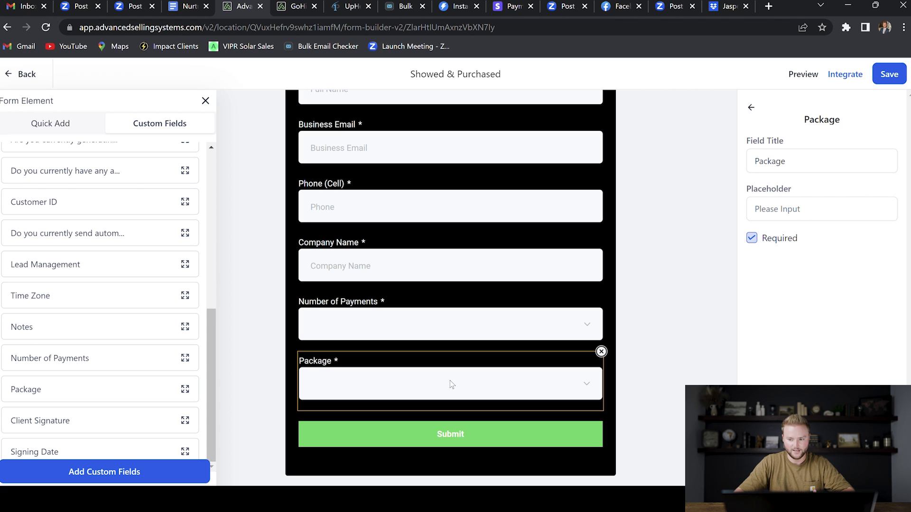
{"action": "left_click", "coordinate": [803, 74]}
{"action": "scroll", "coordinate": [559, 209], "scroll_direction": "down", "scroll_amount": 5}
{"action": "left_click", "coordinate": [468, 361]}
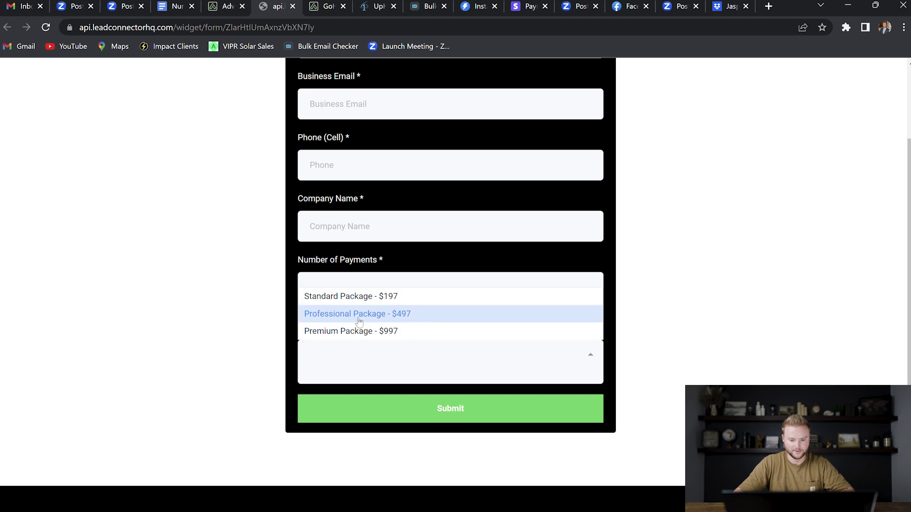
{"action": "left_click", "coordinate": [636, 305]}
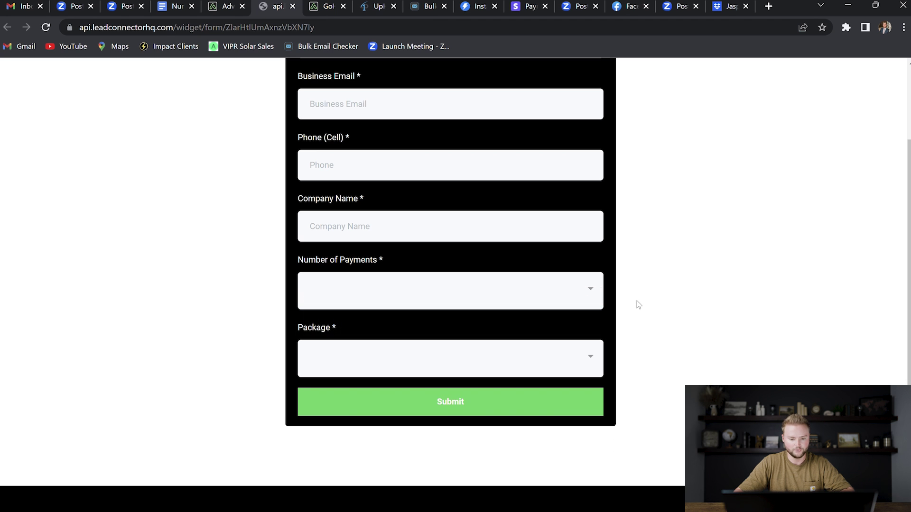
{"action": "left_click", "coordinate": [348, 291]}
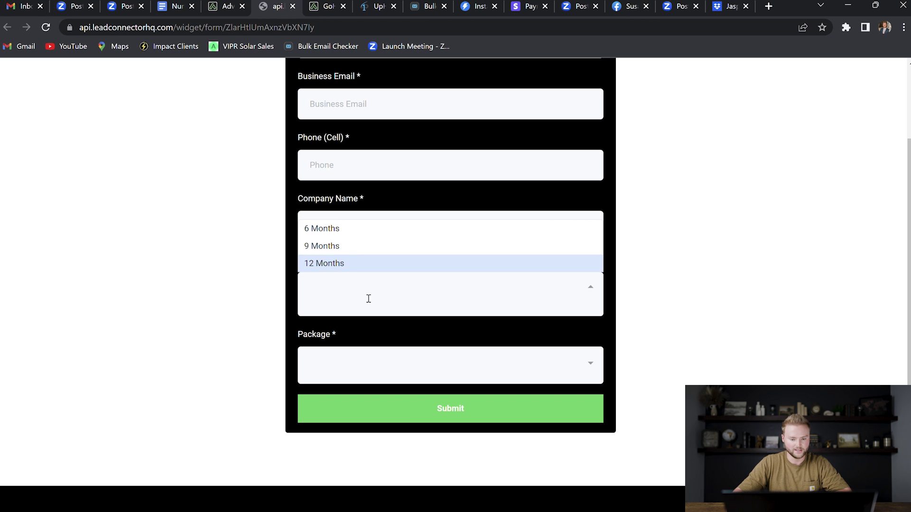
{"action": "left_click", "coordinate": [370, 322]}
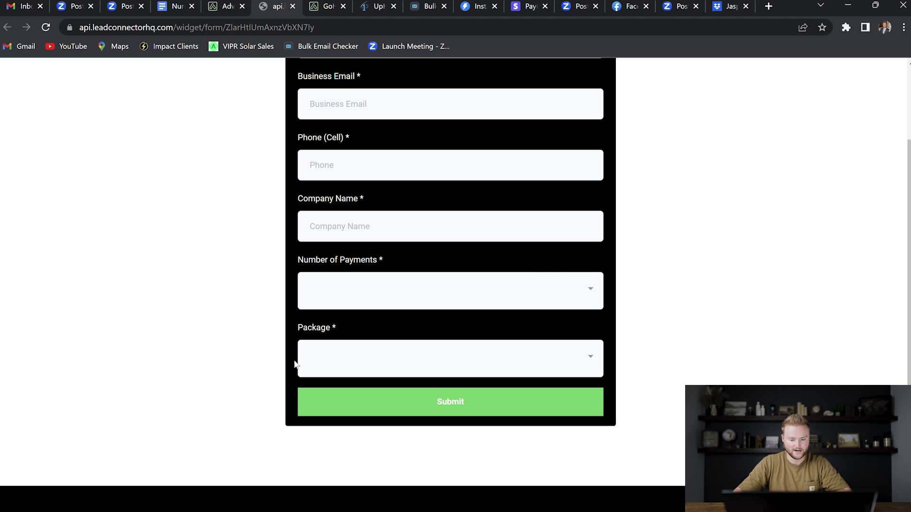
{"action": "key", "text": "ctrl+shift+Tab"}
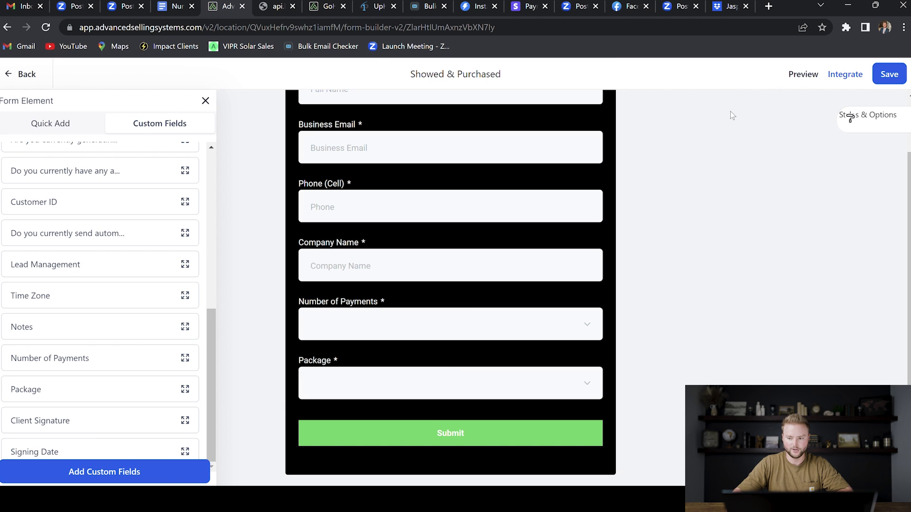
- Check the form name under Styles & Options, then open the Contract Form from Forms
{"action": "left_click", "coordinate": [870, 116]}
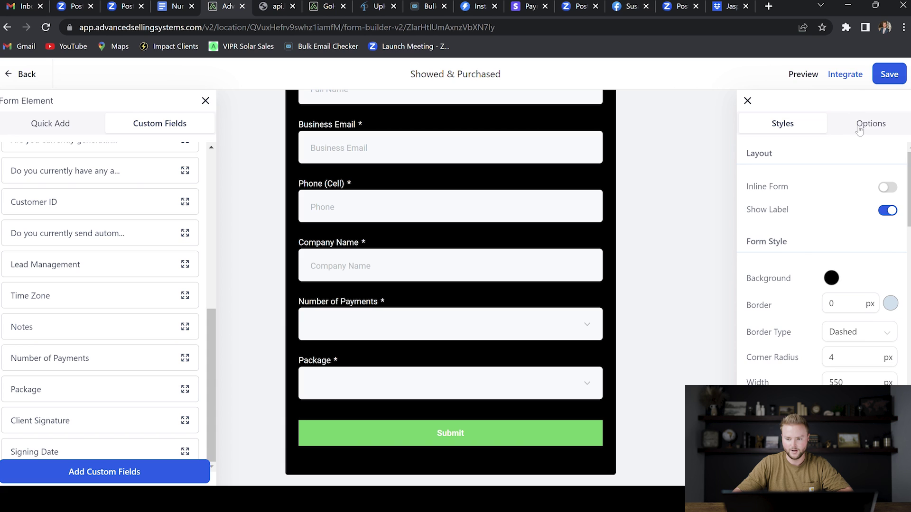
{"action": "left_click", "coordinate": [866, 126]}
{"action": "left_click", "coordinate": [862, 189]}
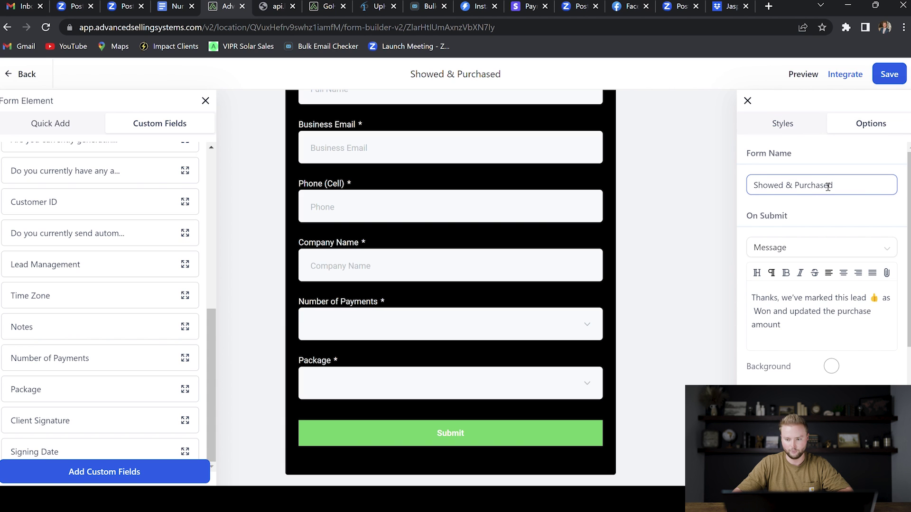
{"action": "left_click", "coordinate": [890, 118]}
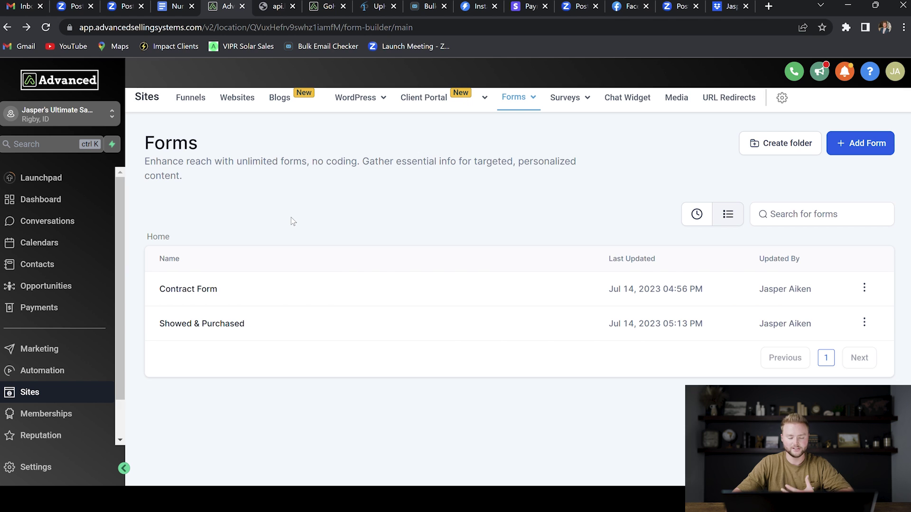
{"action": "left_click", "coordinate": [199, 291]}
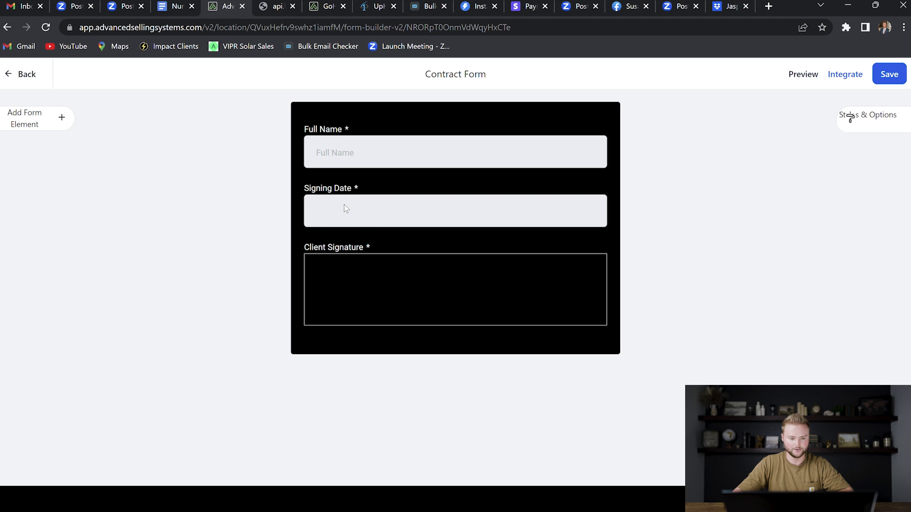
- Create a date-picker field named Signing Date in the Contact group and add it to the form
{"action": "left_click", "coordinate": [41, 122]}
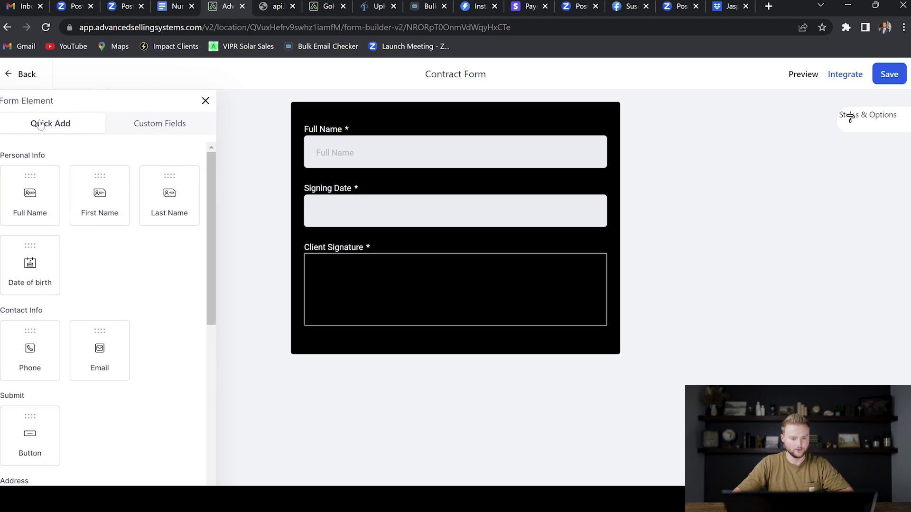
{"action": "left_click", "coordinate": [179, 129]}
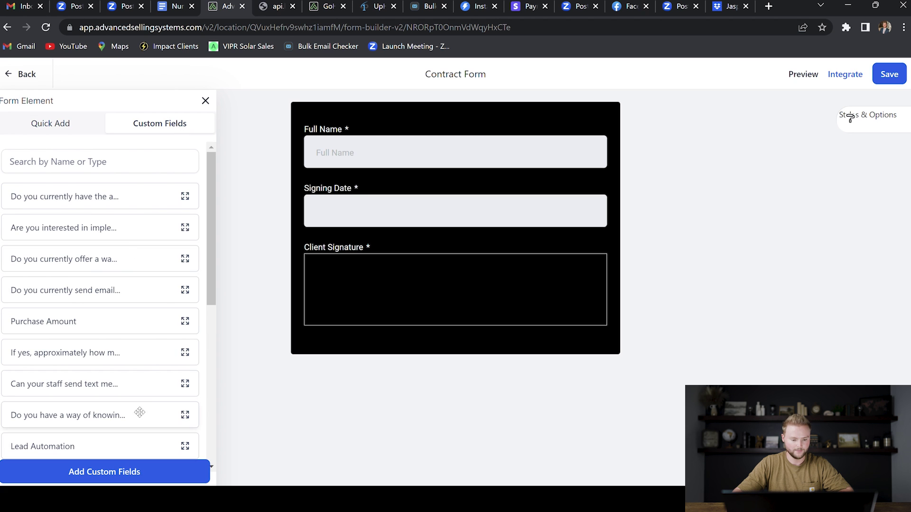
{"action": "left_click", "coordinate": [124, 473]}
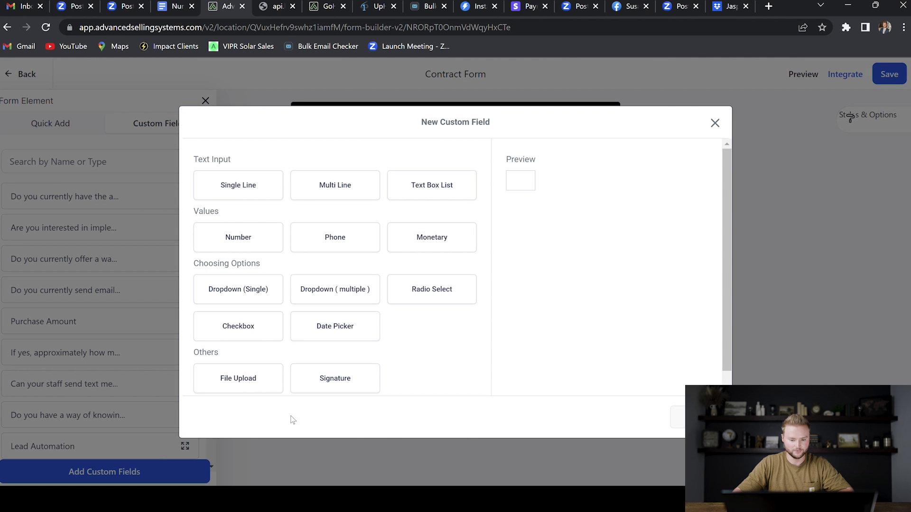
{"action": "left_click", "coordinate": [340, 327]}
{"action": "left_click", "coordinate": [677, 419]}
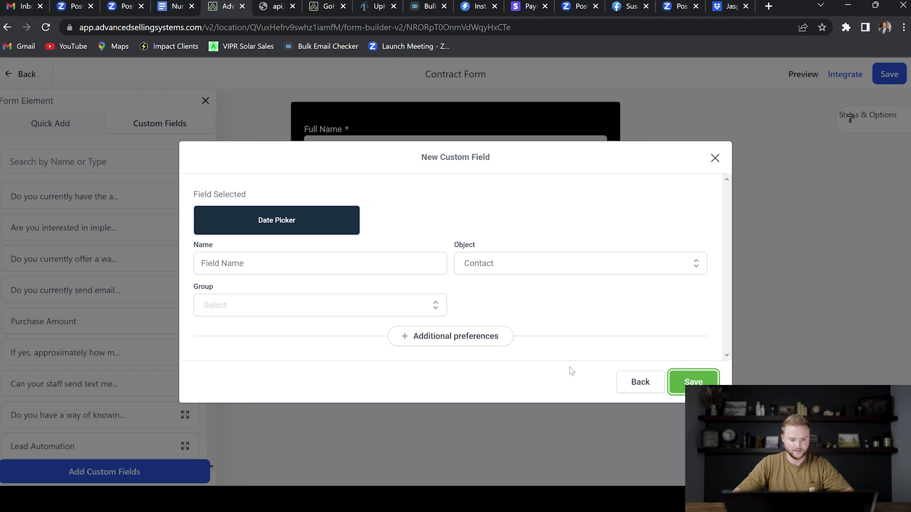
{"action": "left_click", "coordinate": [280, 269]}
{"action": "type", "text": "Signing Date"}
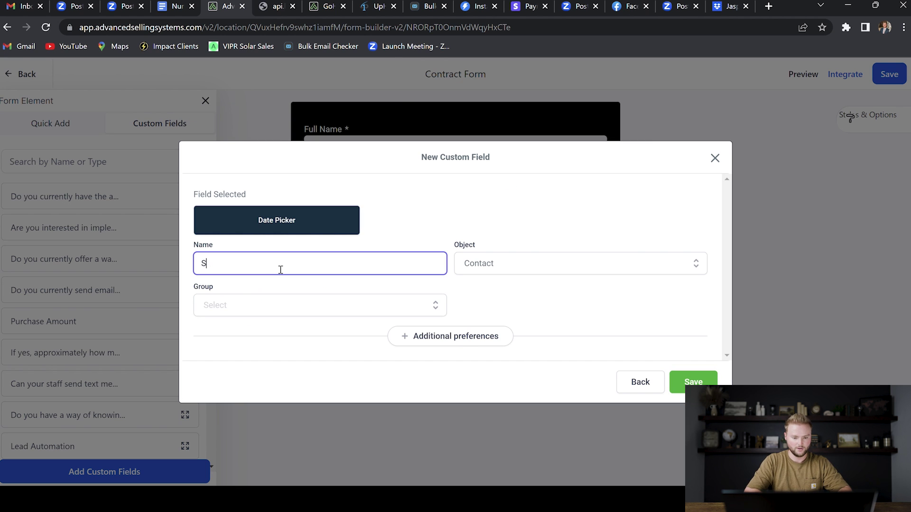
{"action": "left_click", "coordinate": [278, 305]}
{"action": "left_click", "coordinate": [241, 332]}
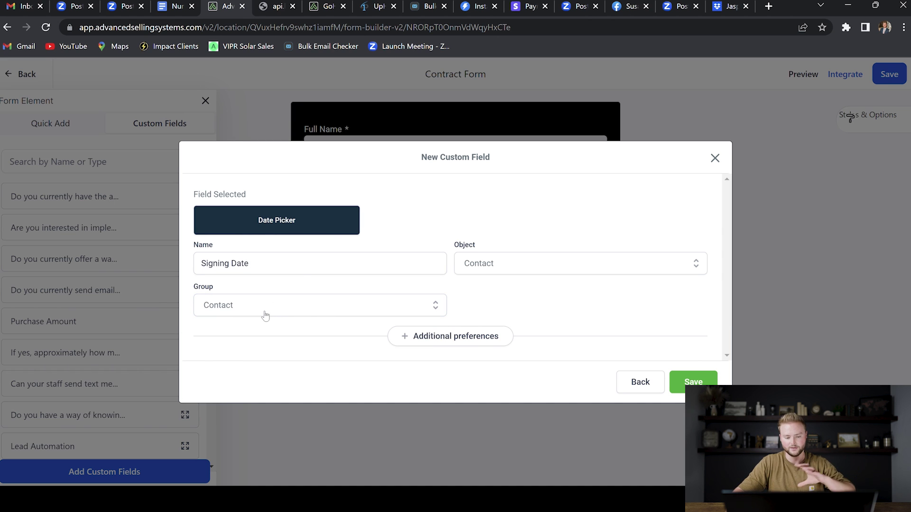
{"action": "left_click", "coordinate": [683, 380]}
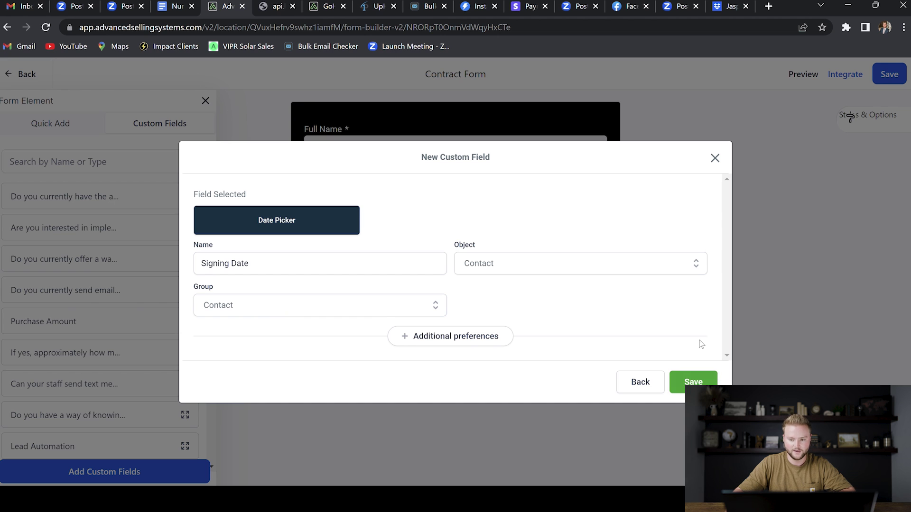
{"action": "left_click", "coordinate": [715, 158]}
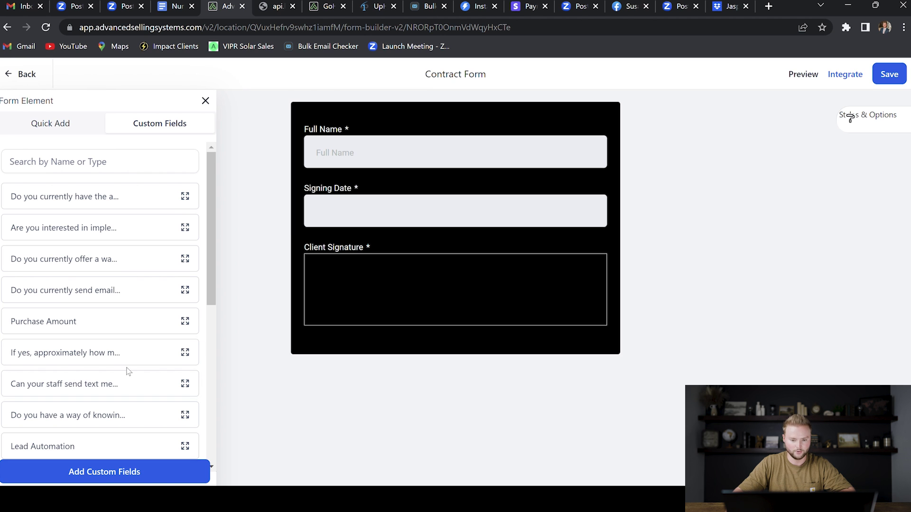
{"action": "scroll", "coordinate": [212, 241], "scroll_direction": "down", "scroll_amount": 7}
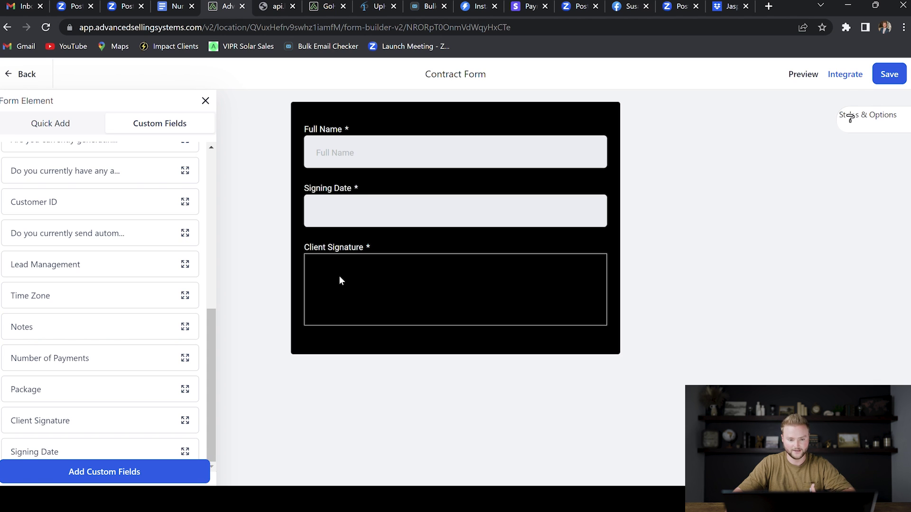
- Create a Client Signature signature field in the Contact group and place it on the form
{"action": "left_click", "coordinate": [121, 479]}
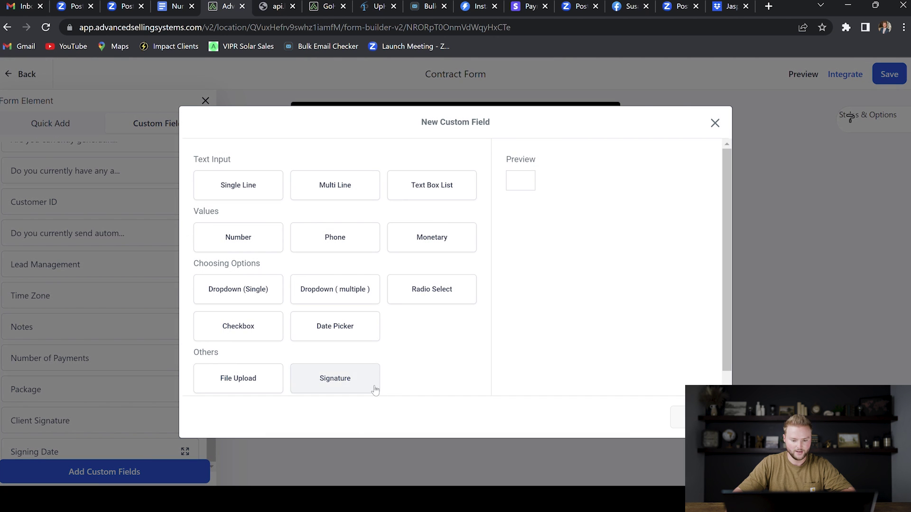
{"action": "left_click", "coordinate": [335, 380]}
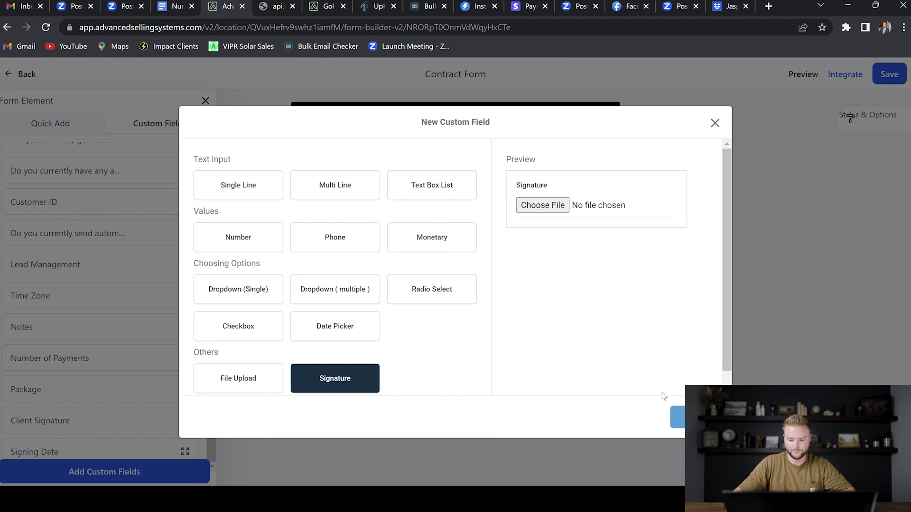
{"action": "left_click", "coordinate": [682, 416]}
{"action": "left_click", "coordinate": [321, 268]}
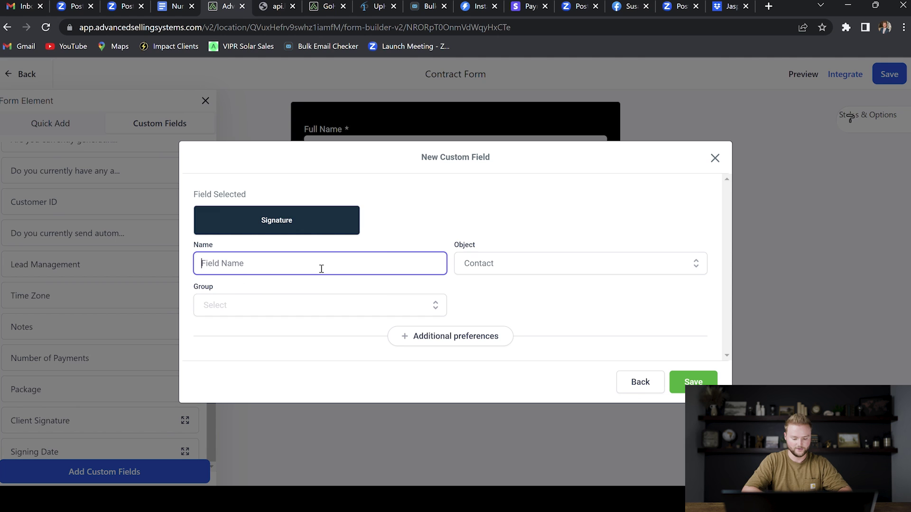
{"action": "type", "text": "Client Sig"}
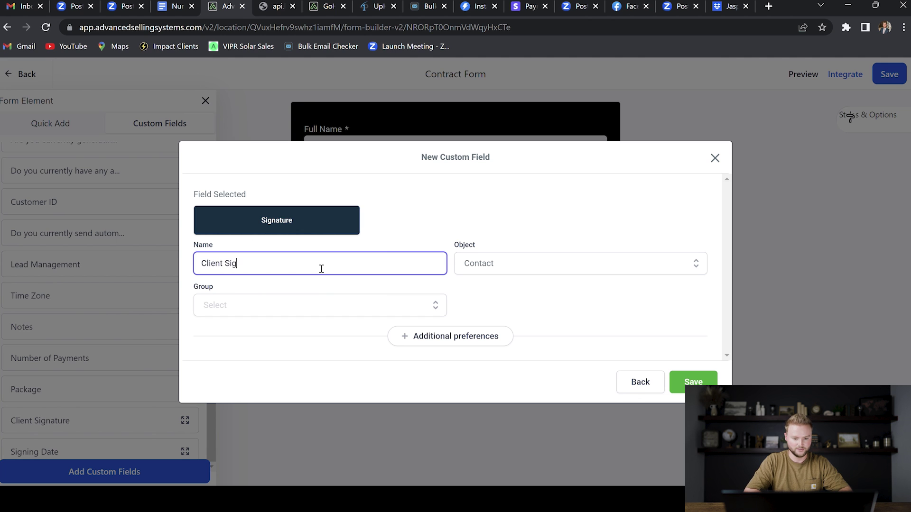
{"action": "type", "text": "nature"}
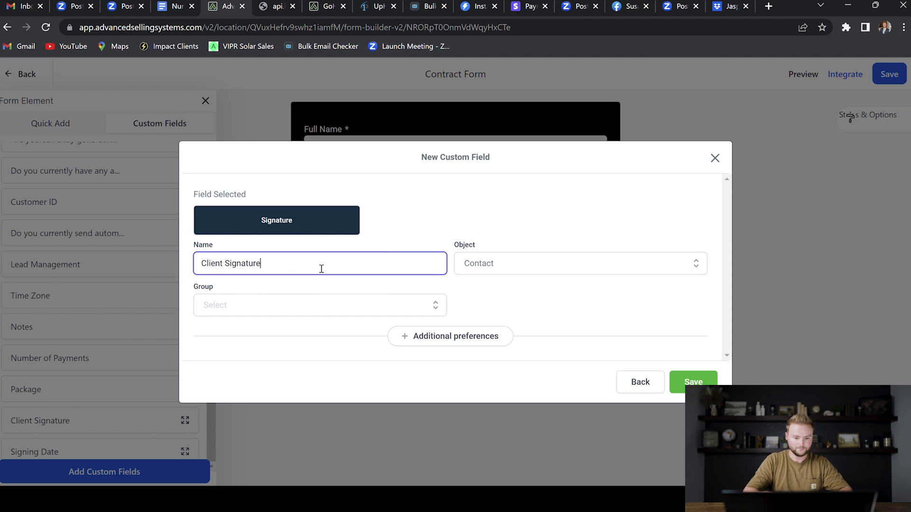
{"action": "left_click", "coordinate": [303, 304]}
{"action": "left_click", "coordinate": [229, 331]}
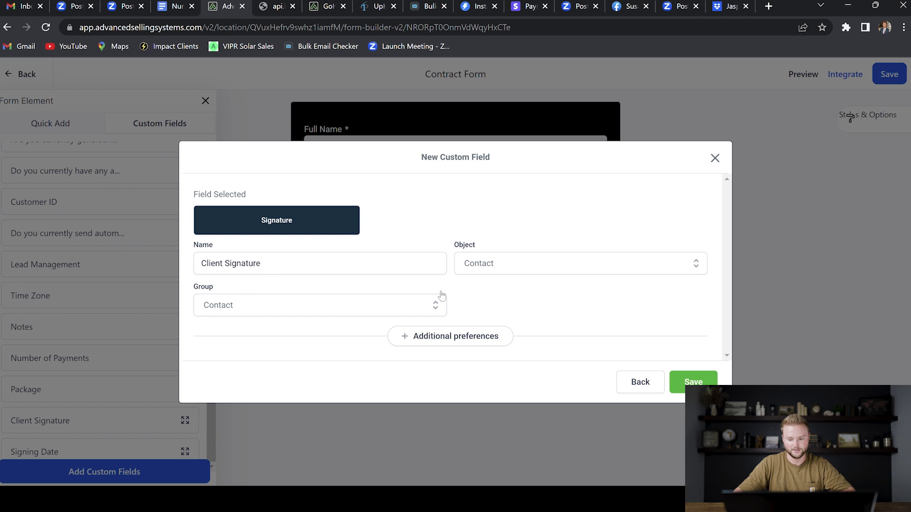
{"action": "left_click", "coordinate": [714, 158]}
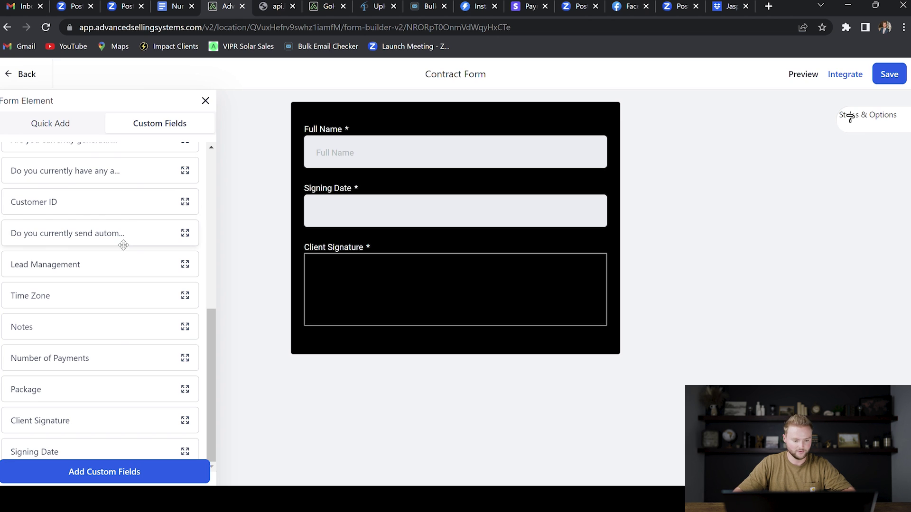
{"action": "mouse_move", "coordinate": [79, 427]}
{"action": "left_mouse_down"}
{"action": "mouse_move", "coordinate": [218, 369]}
{"action": "mouse_move", "coordinate": [401, 310]}
{"action": "mouse_move", "coordinate": [88, 423]}
{"action": "left_mouse_up"}
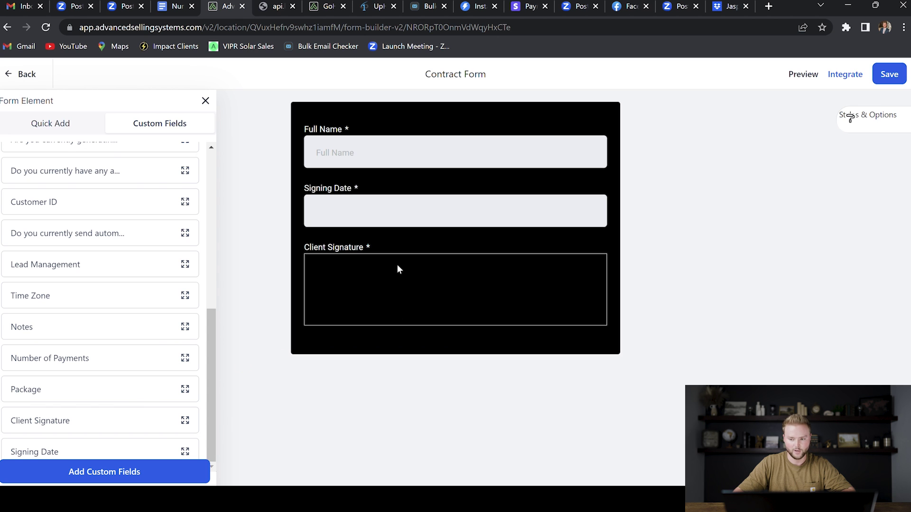
- Preview the Contract Form and test the Full Name, Signing Date calendar and signature pad
{"action": "left_click", "coordinate": [802, 75]}
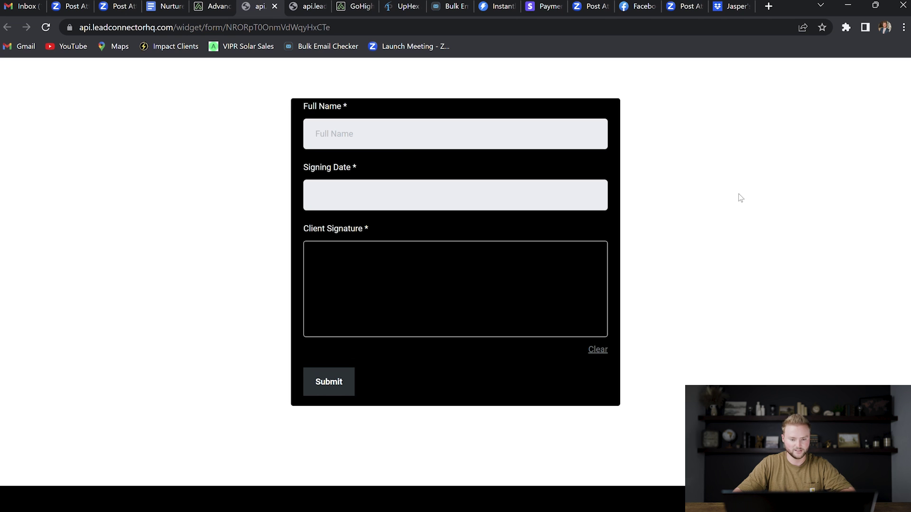
{"action": "left_click", "coordinate": [346, 134]}
{"action": "left_click", "coordinate": [337, 196]}
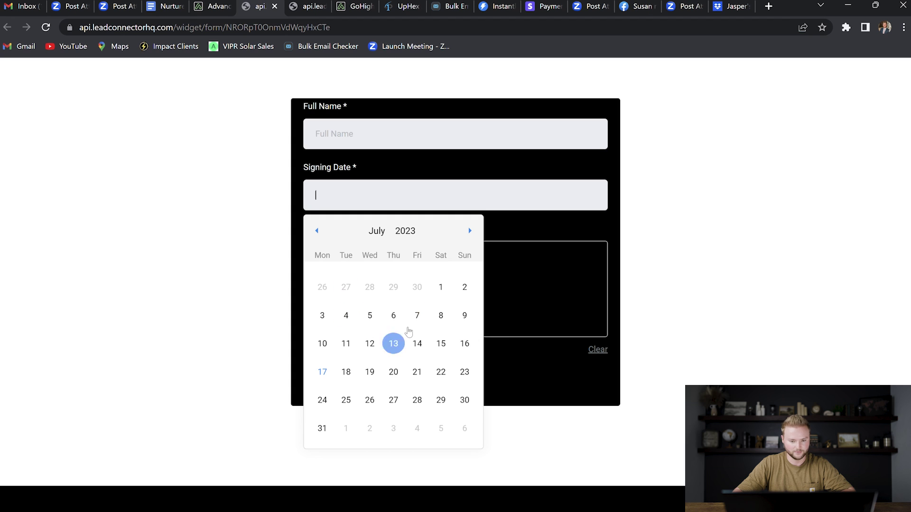
{"action": "left_click", "coordinate": [510, 220]}
{"action": "mouse_move", "coordinate": [355, 294]}
{"action": "left_mouse_down"}
{"action": "mouse_move", "coordinate": [443, 277]}
{"action": "mouse_move", "coordinate": [461, 299]}
{"action": "mouse_move", "coordinate": [520, 276]}
{"action": "mouse_move", "coordinate": [537, 298]}
{"action": "mouse_move", "coordinate": [559, 288]}
{"action": "left_mouse_up"}
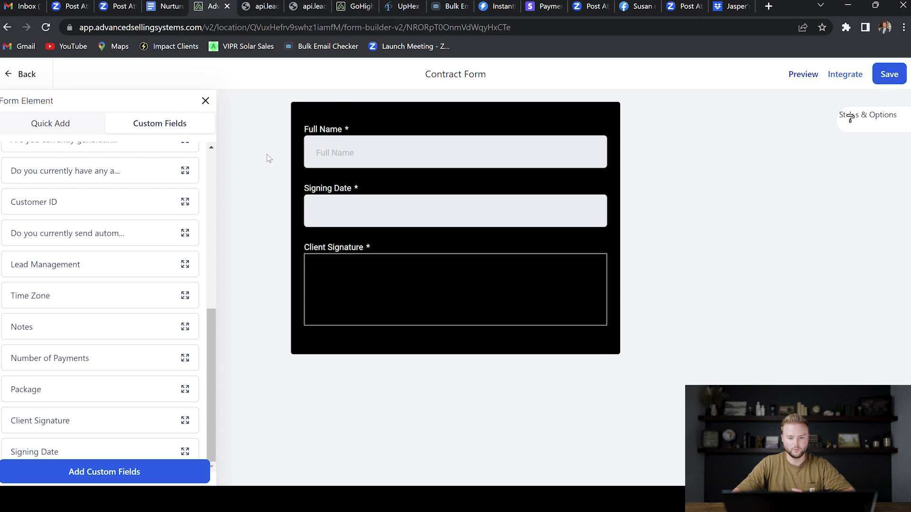
- Check the Contract Form's name in Options, then go back to Forms and switch to Funnels
{"action": "left_click", "coordinate": [898, 119]}
{"action": "left_click", "coordinate": [865, 124]}
{"action": "left_click", "coordinate": [830, 193]}
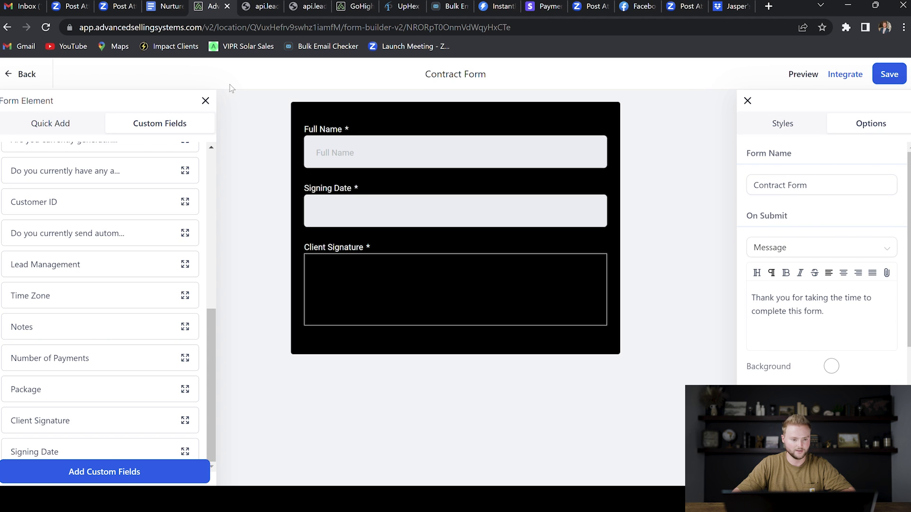
{"action": "left_click", "coordinate": [26, 74]}
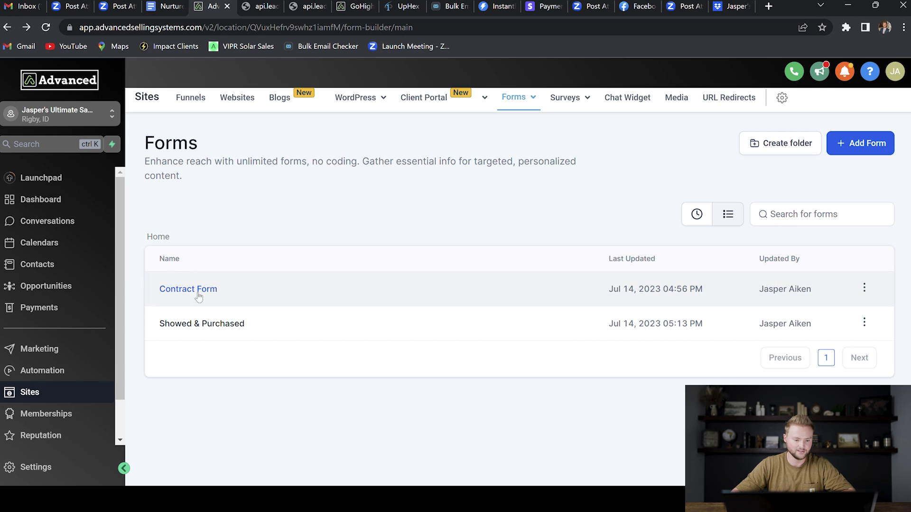
{"action": "left_click", "coordinate": [192, 100]}
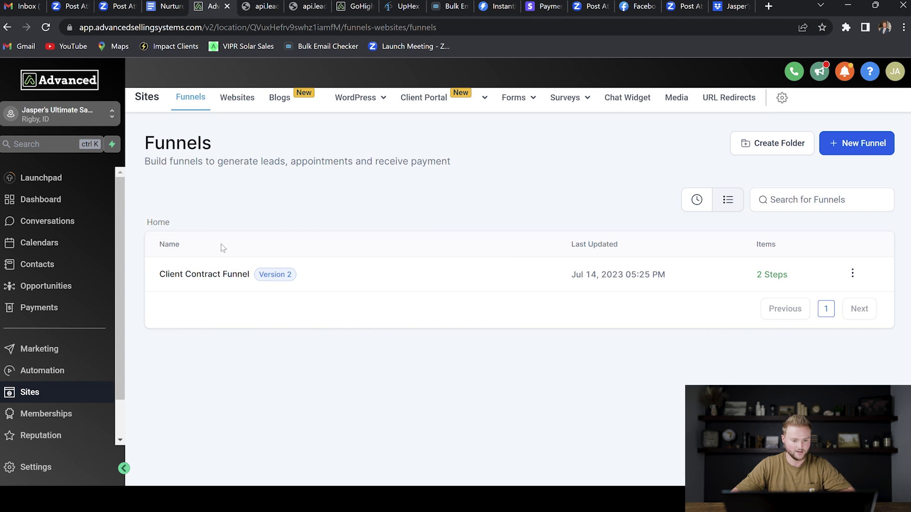
- Open the Client Contract Funnel and its Client Form page in the page builder
{"action": "left_click", "coordinate": [211, 276]}
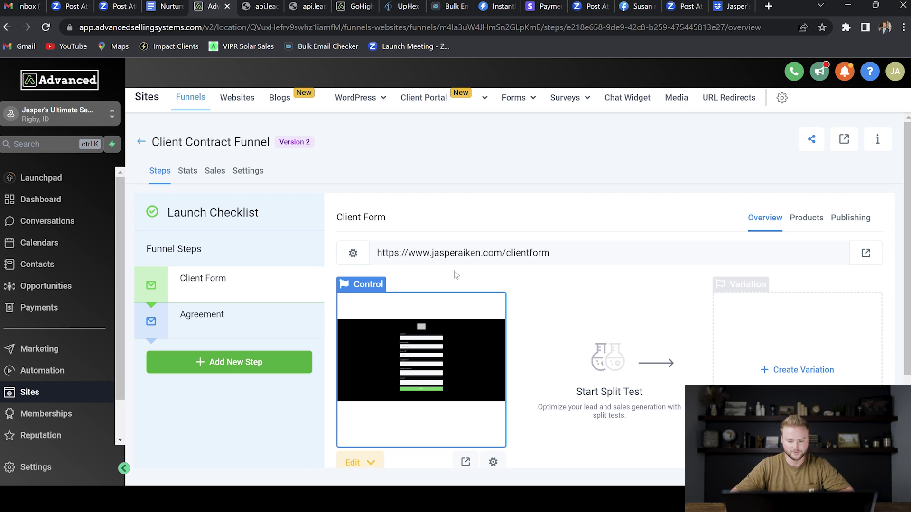
{"action": "left_click", "coordinate": [442, 377]}
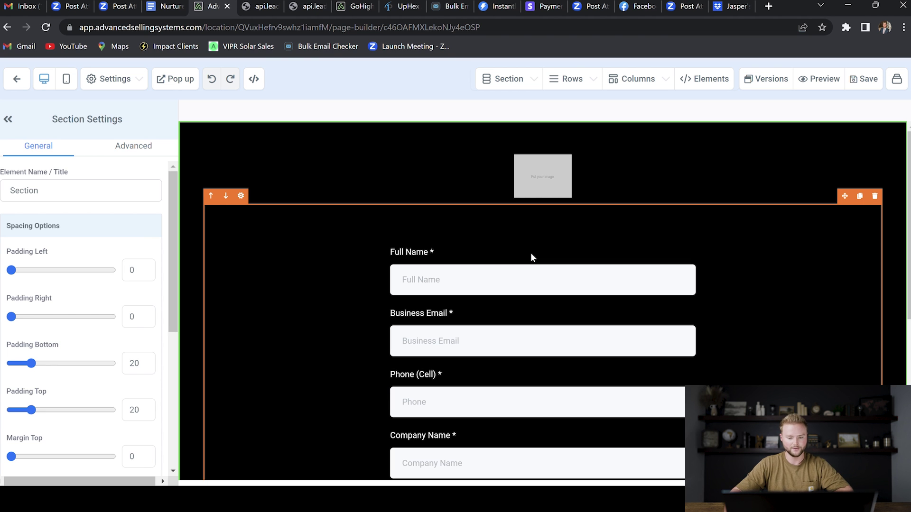
- Scroll through the intake form's fields, then return to the funnel's steps overview
{"action": "scroll", "coordinate": [531, 253], "scroll_direction": "down", "scroll_amount": 1}
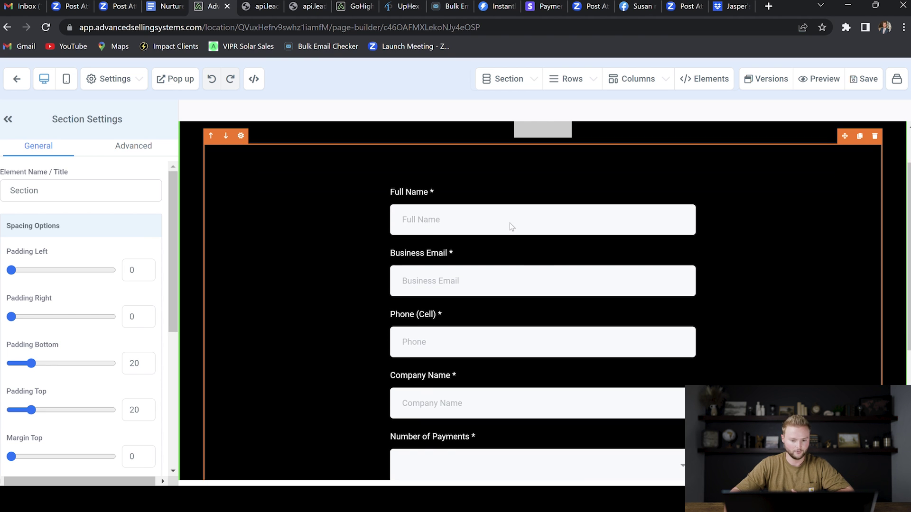
{"action": "scroll", "coordinate": [509, 223], "scroll_direction": "down", "scroll_amount": 3}
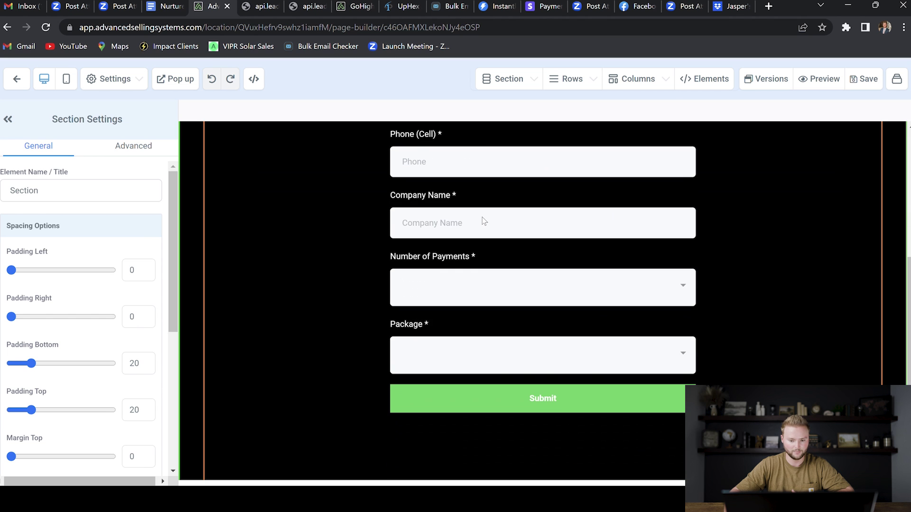
{"action": "scroll", "coordinate": [483, 222], "scroll_direction": "down", "scroll_amount": 1}
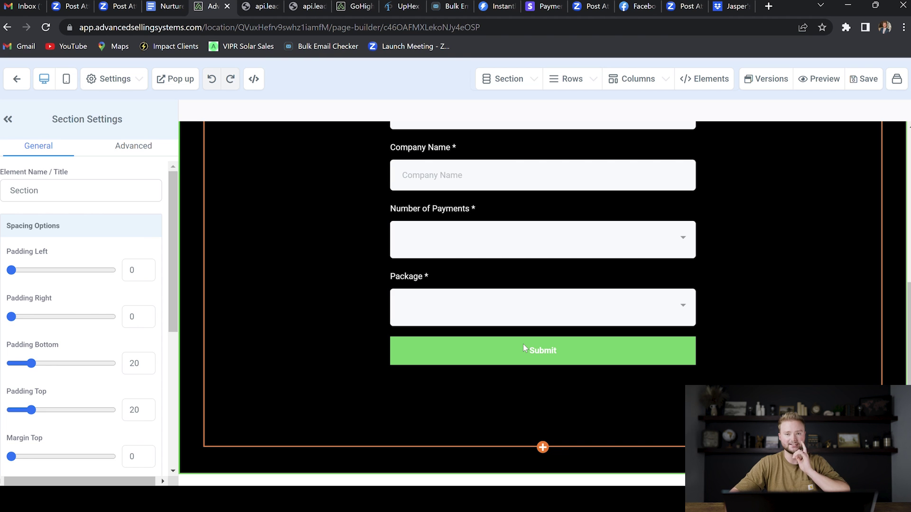
{"action": "scroll", "coordinate": [496, 223], "scroll_direction": "up", "scroll_amount": 4}
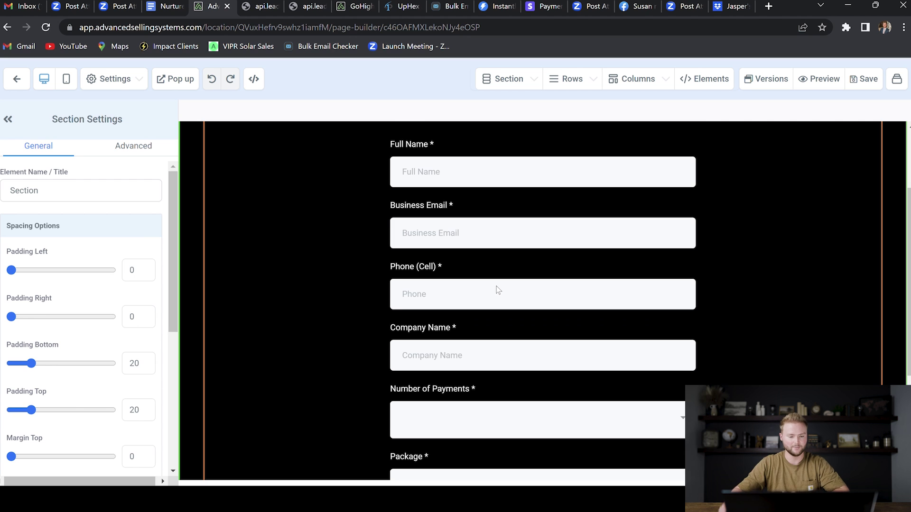
{"action": "left_click", "coordinate": [17, 79]}
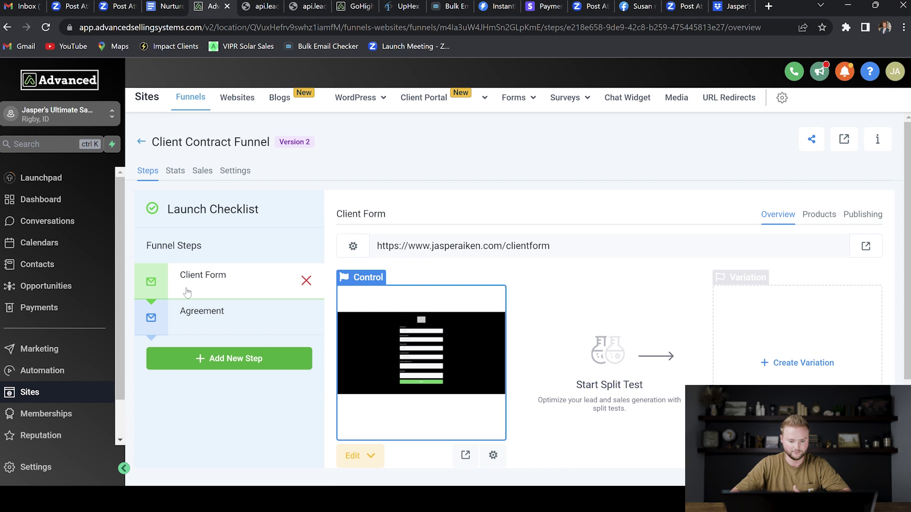
- Select the Agreement step, open its page, and scroll through its content
{"action": "left_click", "coordinate": [205, 317]}
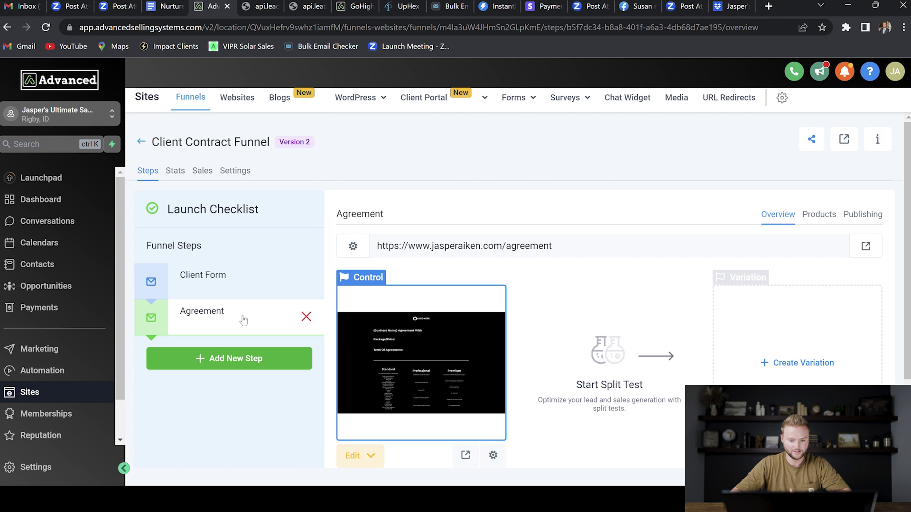
{"action": "left_click", "coordinate": [437, 347]}
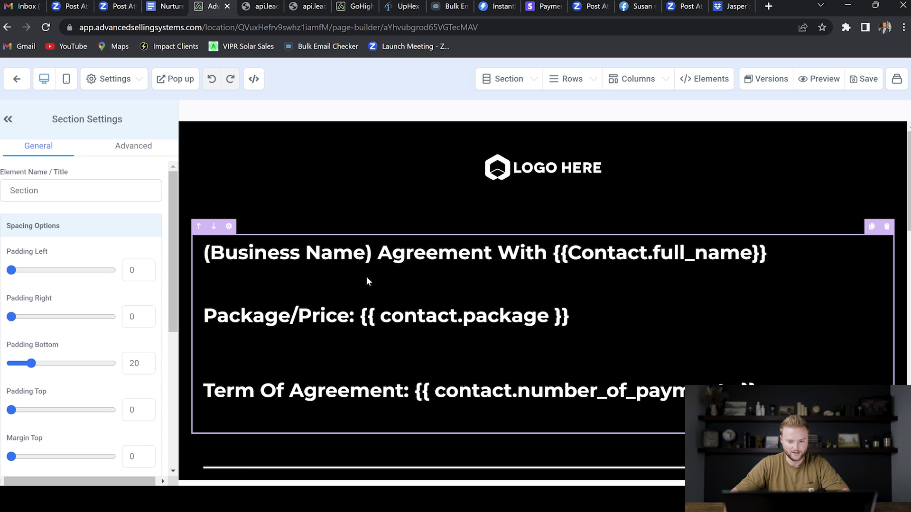
{"action": "scroll", "coordinate": [366, 277], "scroll_direction": "down", "scroll_amount": 5}
{"action": "scroll", "coordinate": [397, 260], "scroll_direction": "down", "scroll_amount": 1}
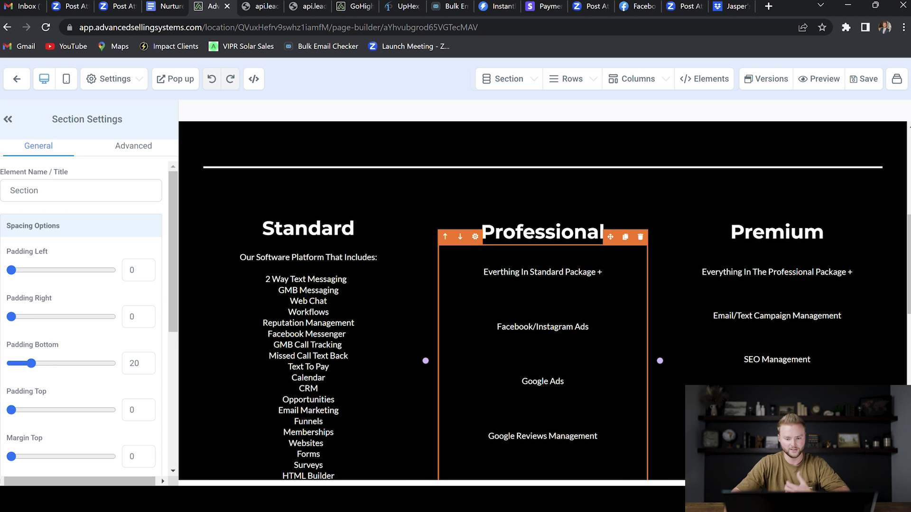
{"action": "scroll", "coordinate": [541, 310], "scroll_direction": "down", "scroll_amount": 3}
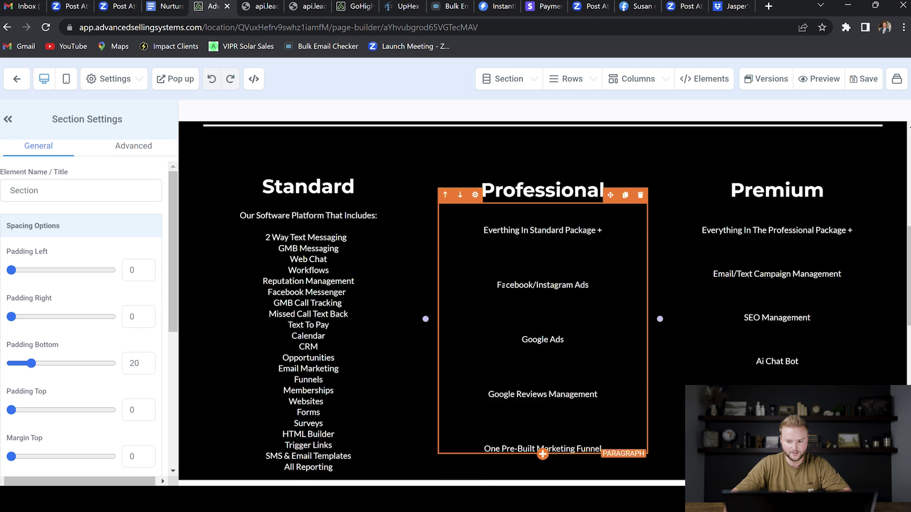
{"action": "scroll", "coordinate": [535, 242], "scroll_direction": "down", "scroll_amount": 4}
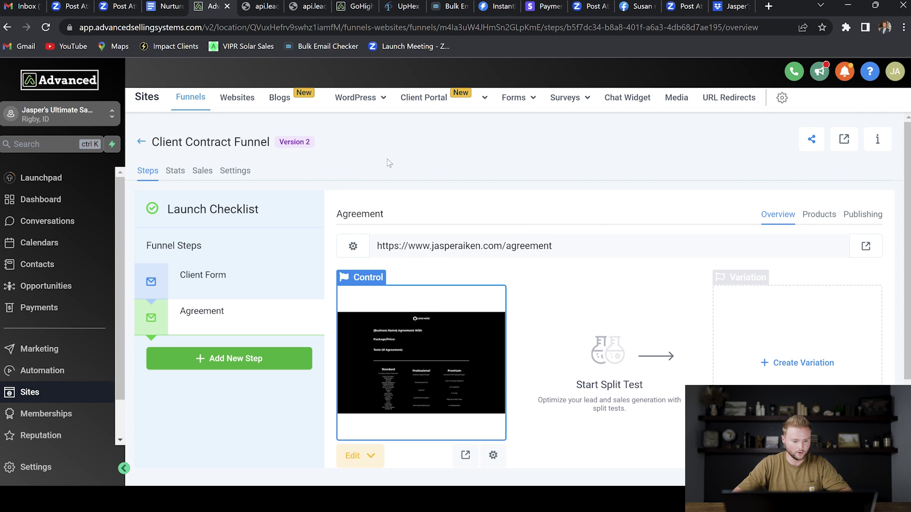
- Open the Client's Copy Of Contract template from Marketing > Emails > Templates
{"action": "left_click", "coordinate": [27, 348]}
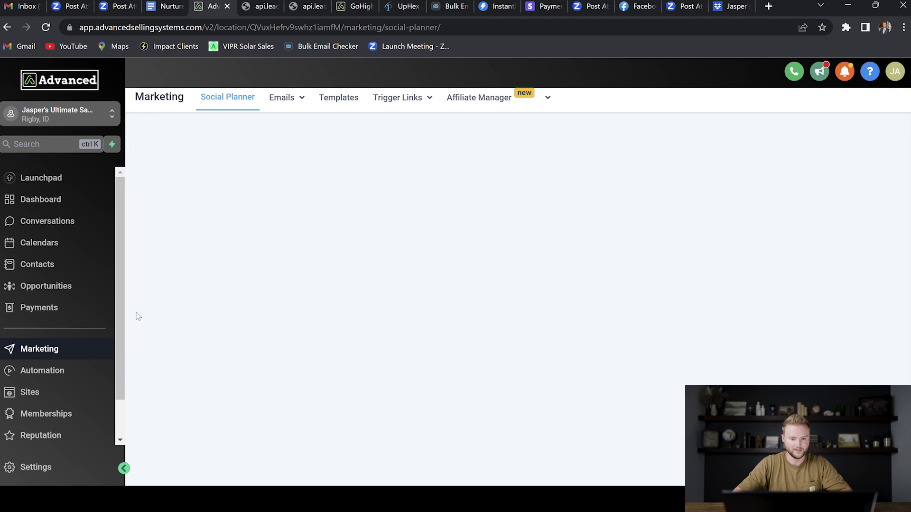
{"action": "mouse_move", "coordinate": [287, 101]}
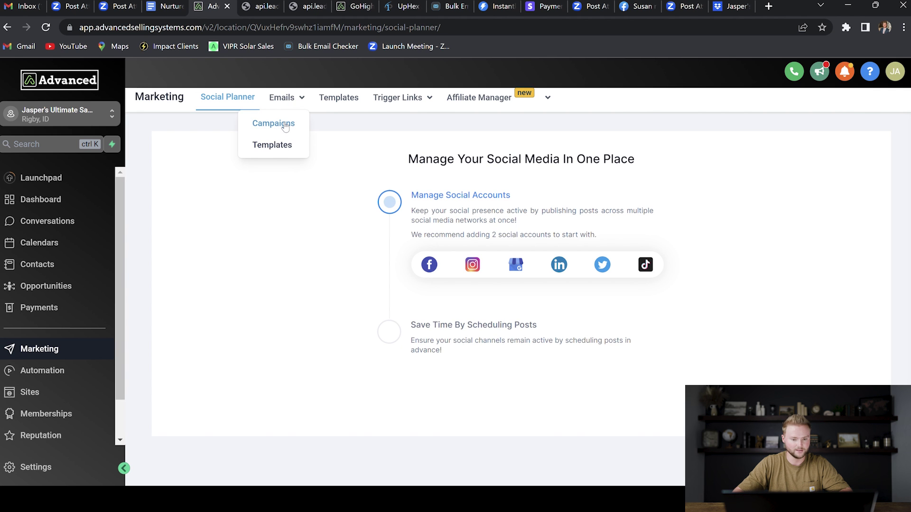
{"action": "left_click", "coordinate": [275, 144]}
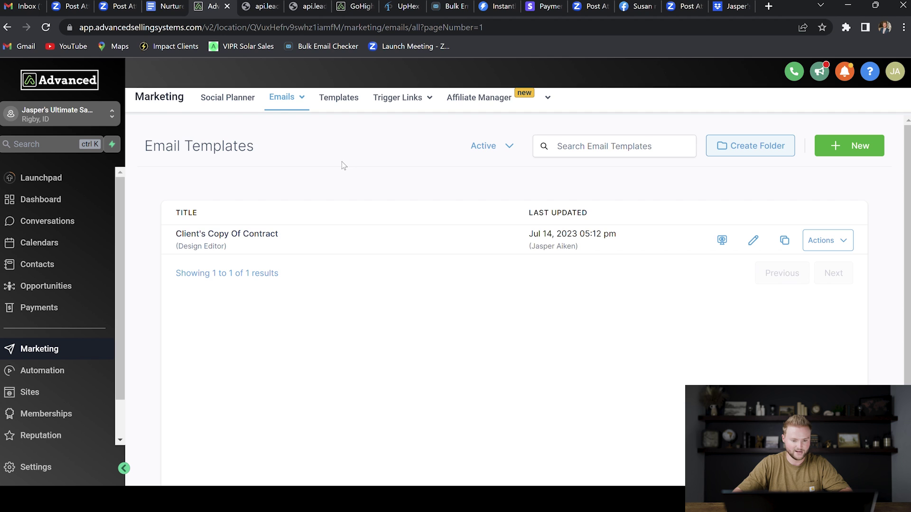
{"action": "left_click", "coordinate": [248, 240]}
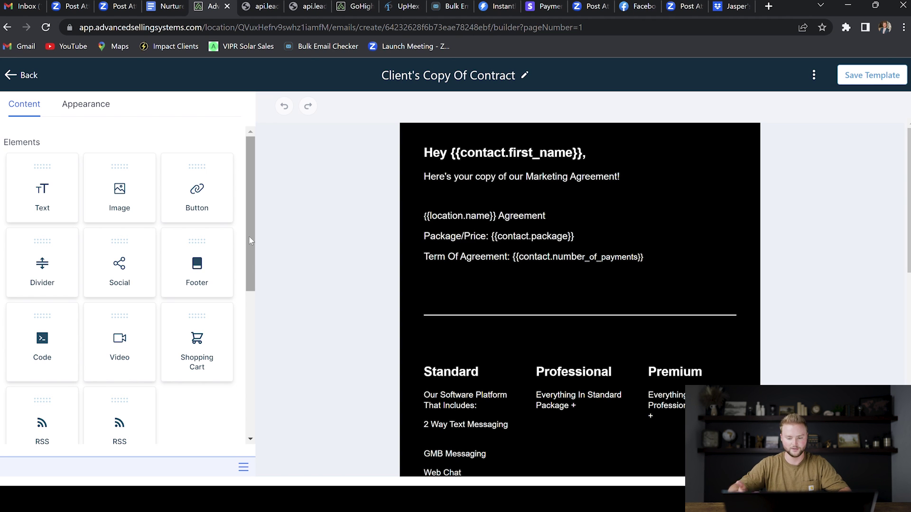
- Scroll the email down to its signature placeholder, then go back and open the workflows list
{"action": "scroll", "coordinate": [387, 181], "scroll_direction": "down", "scroll_amount": 4}
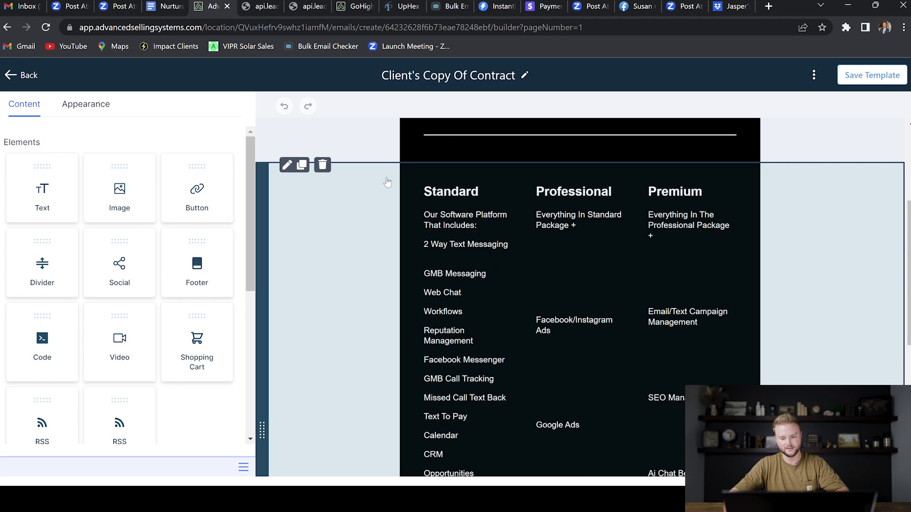
{"action": "scroll", "coordinate": [387, 182], "scroll_direction": "down", "scroll_amount": 1}
{"action": "scroll", "coordinate": [387, 182], "scroll_direction": "down", "scroll_amount": 4}
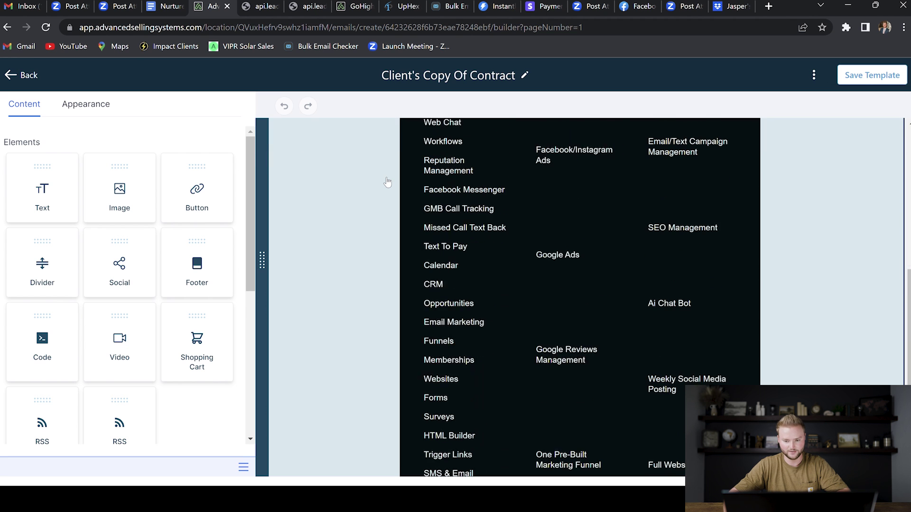
{"action": "scroll", "coordinate": [387, 182], "scroll_direction": "down", "scroll_amount": 1}
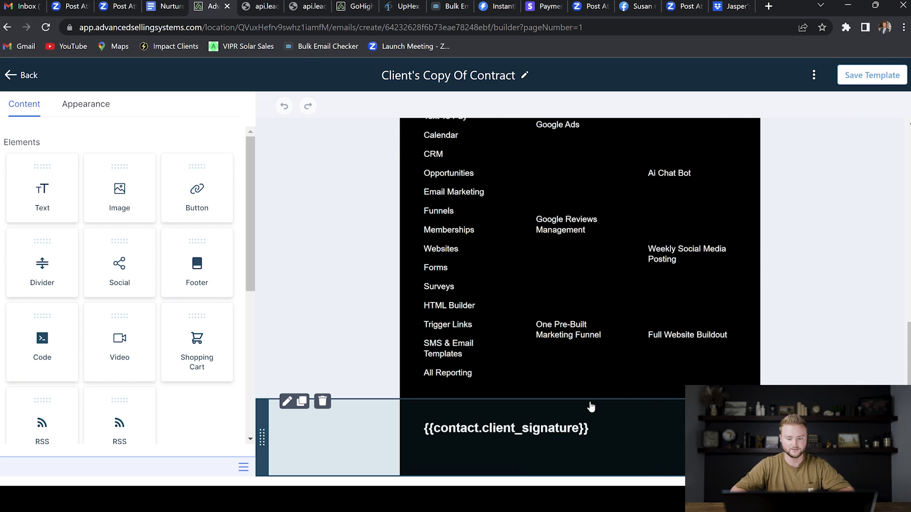
{"action": "key", "text": "alt+Left"}
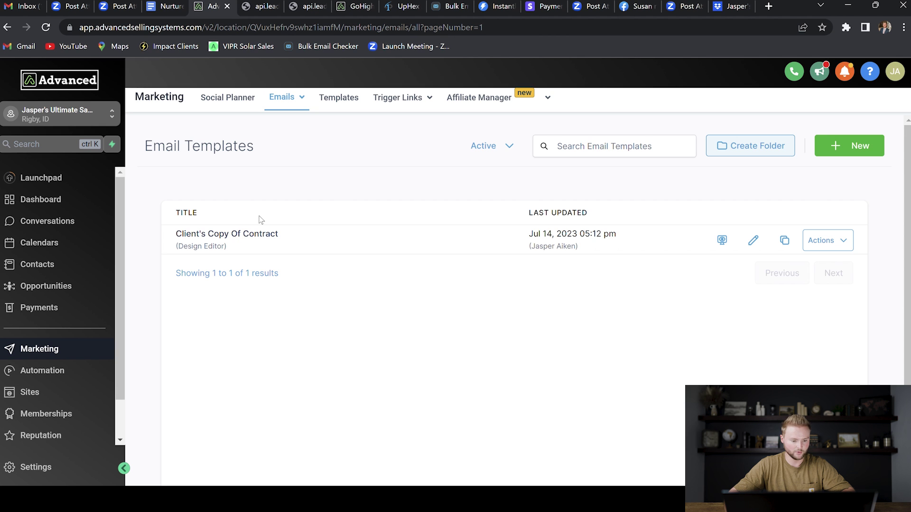
{"action": "left_click", "coordinate": [85, 371]}
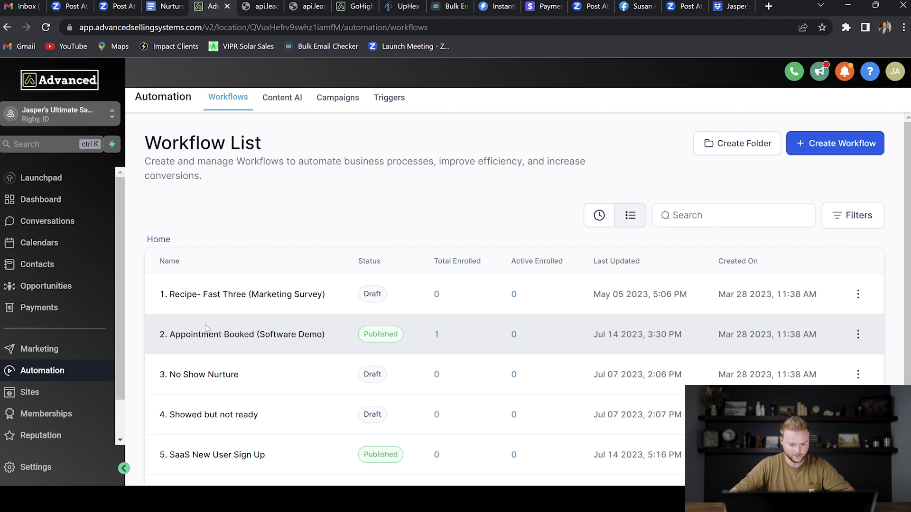
- Open the 6. Client Contract workflow and check its Contract Form Submitted trigger settings
{"action": "scroll", "coordinate": [206, 328], "scroll_direction": "down", "scroll_amount": 2}
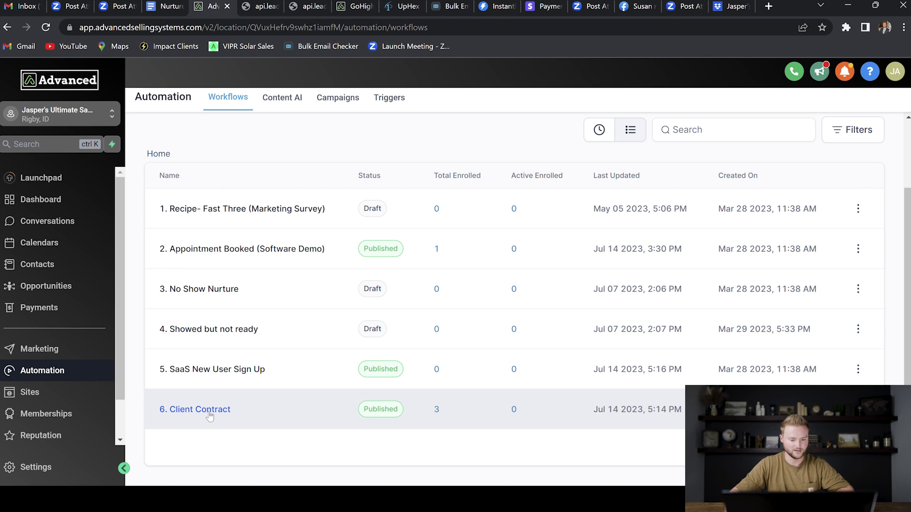
{"action": "left_click", "coordinate": [209, 410]}
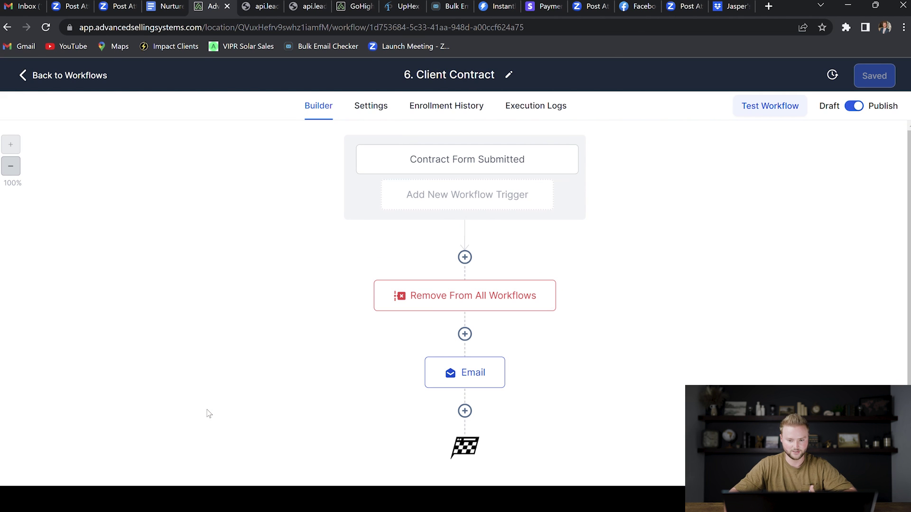
{"action": "left_click", "coordinate": [470, 163]}
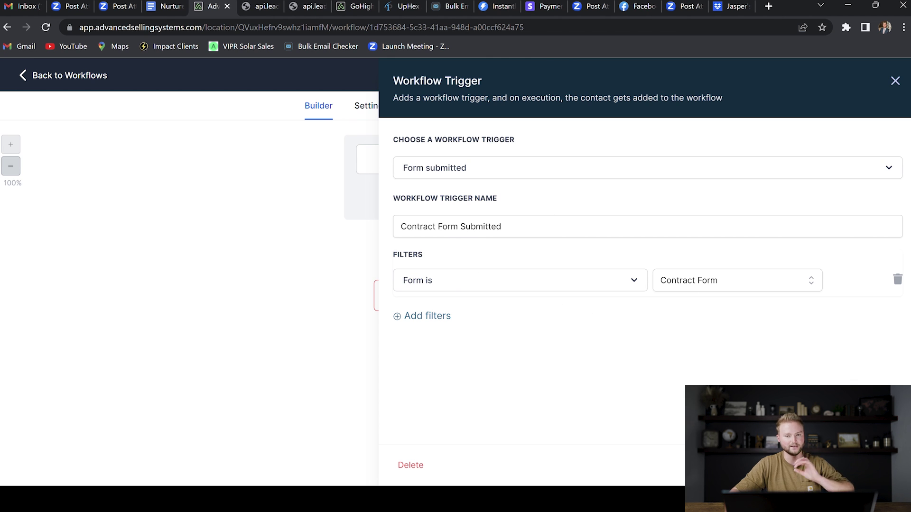
{"action": "left_click", "coordinate": [844, 474]}
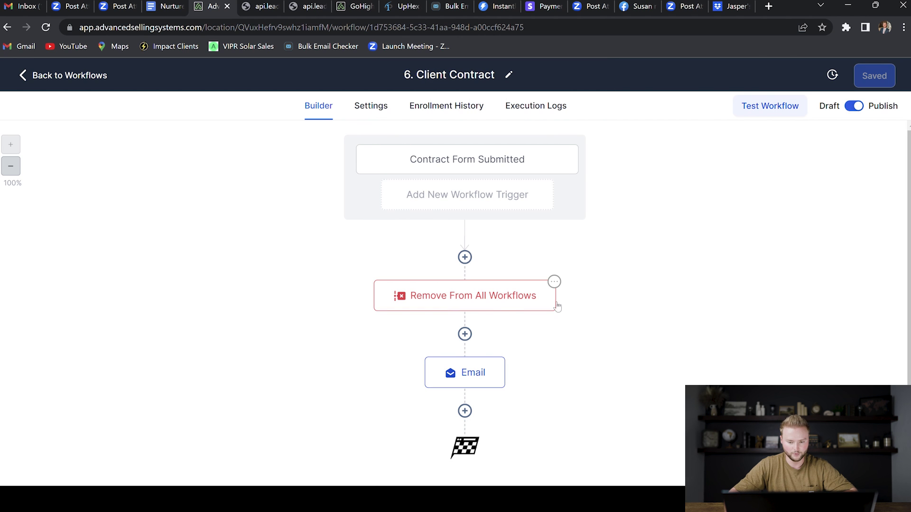
- Check the Remove From All Workflows action and the email step sending the Client's Copy Of Contract
{"action": "left_click", "coordinate": [495, 303]}
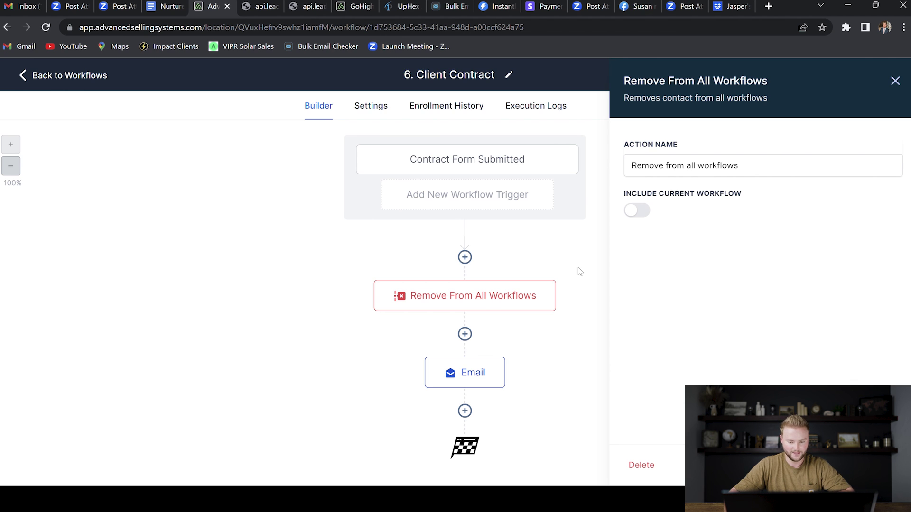
{"action": "left_click", "coordinate": [462, 375]}
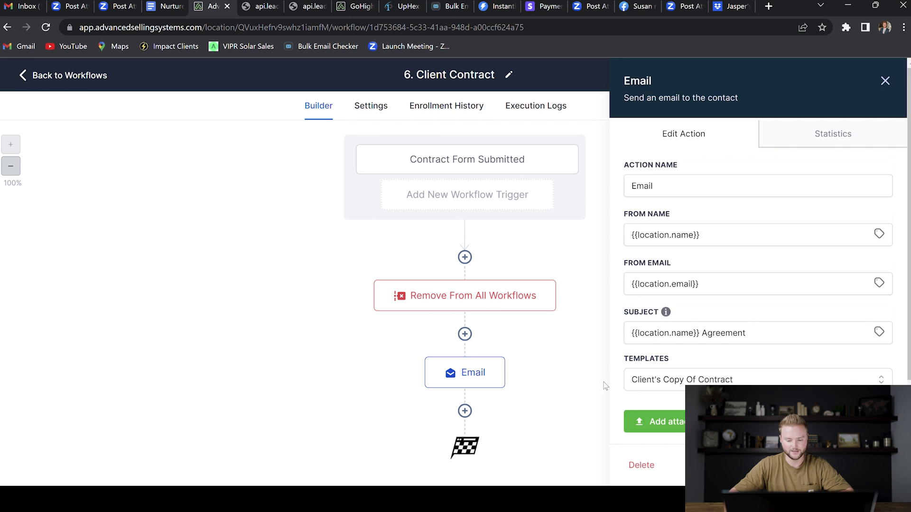
{"action": "scroll", "coordinate": [749, 358], "scroll_direction": "down", "scroll_amount": 1}
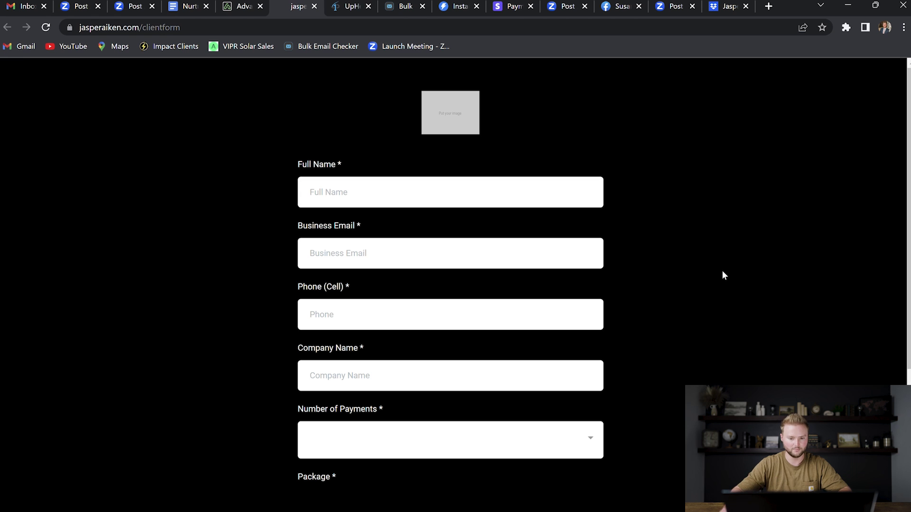
- Autofill the client form's contact fields, starting from Full Name, with saved details
{"action": "left_click", "coordinate": [561, 200]}
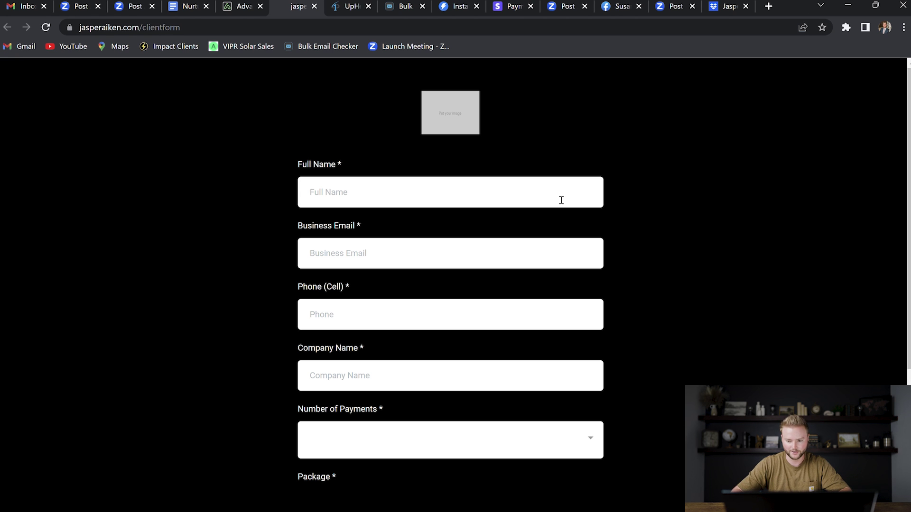
{"action": "key", "text": "Down"}
{"action": "key", "text": "Return"}
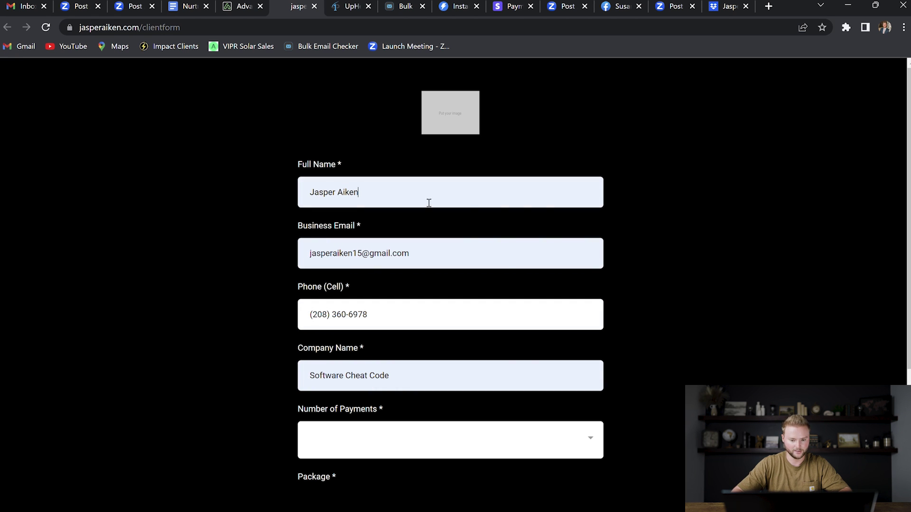
- Choose 12 Months payments and Premium Package - $997, then submit the client form
{"action": "scroll", "coordinate": [493, 261], "scroll_direction": "down", "scroll_amount": 3}
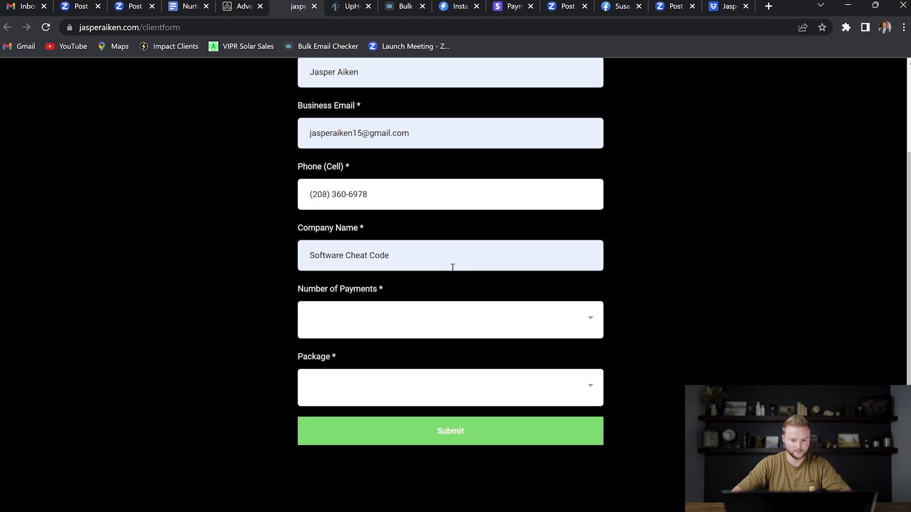
{"action": "left_click", "coordinate": [415, 310]}
{"action": "left_click", "coordinate": [355, 293]}
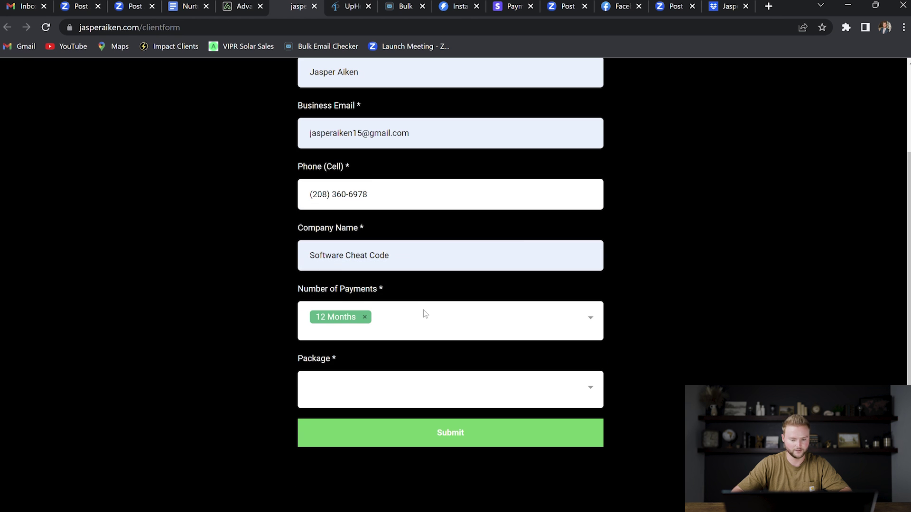
{"action": "left_click", "coordinate": [408, 390]}
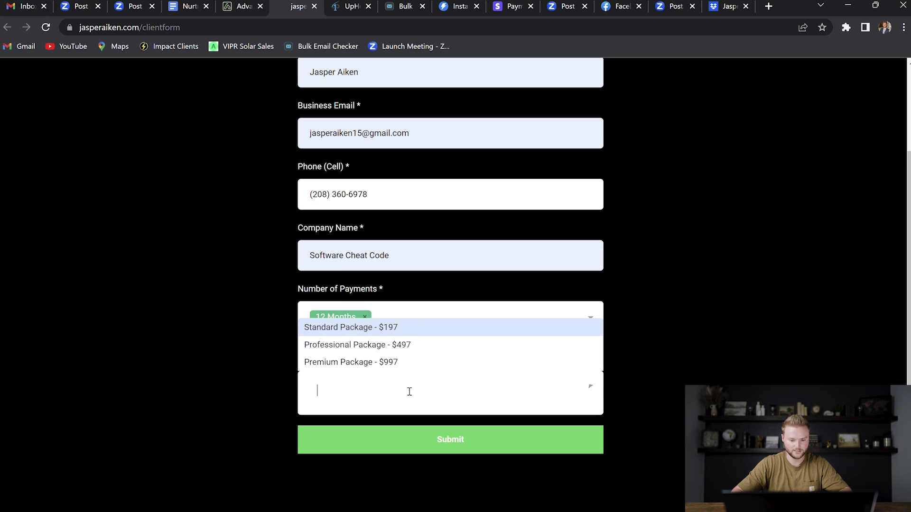
{"action": "left_click", "coordinate": [388, 363]}
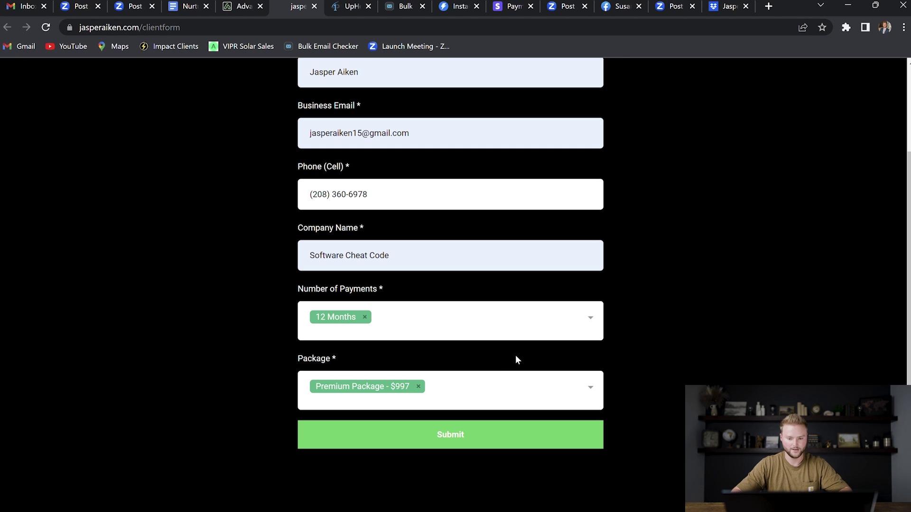
{"action": "left_click", "coordinate": [490, 436]}
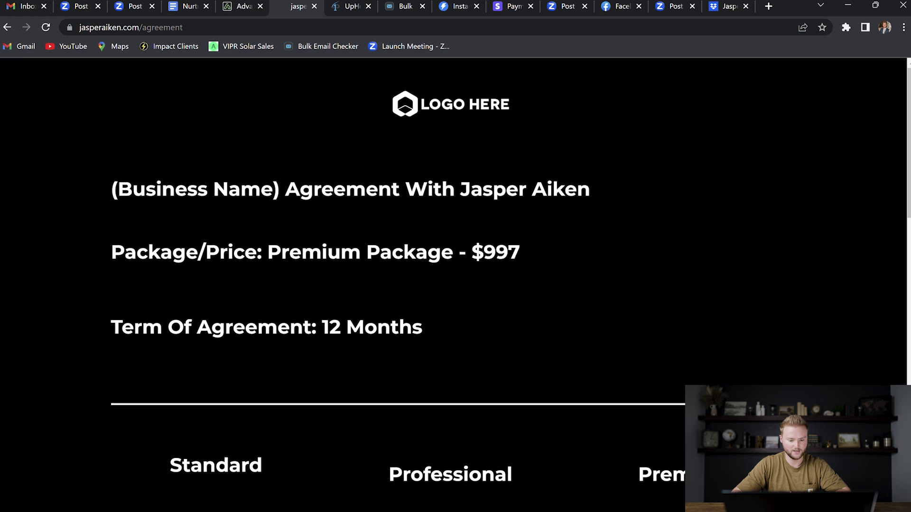
- Scroll down to the agreement form and autofill the signer's full name
{"action": "scroll", "coordinate": [596, 292], "scroll_direction": "down", "scroll_amount": 6}
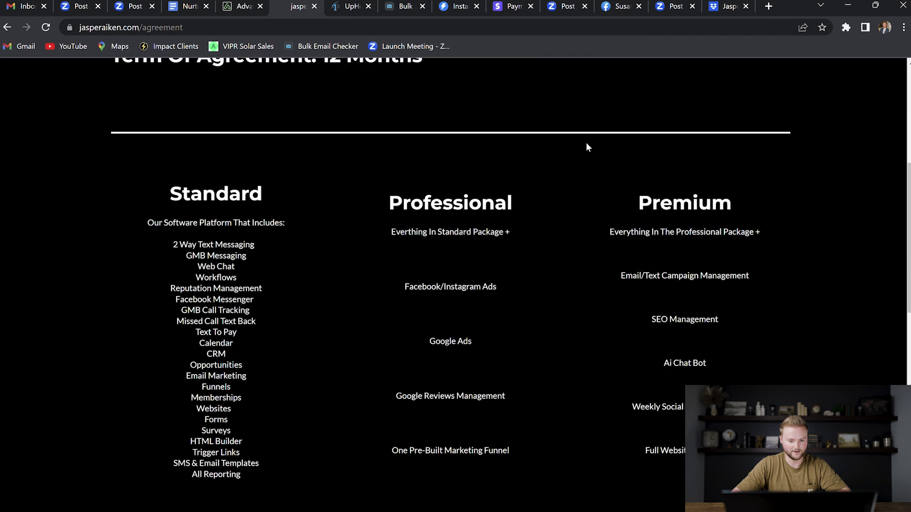
{"action": "scroll", "coordinate": [286, 181], "scroll_direction": "down", "scroll_amount": 1}
{"action": "scroll", "coordinate": [496, 143], "scroll_direction": "down", "scroll_amount": 5}
{"action": "scroll", "coordinate": [496, 142], "scroll_direction": "down", "scroll_amount": 3}
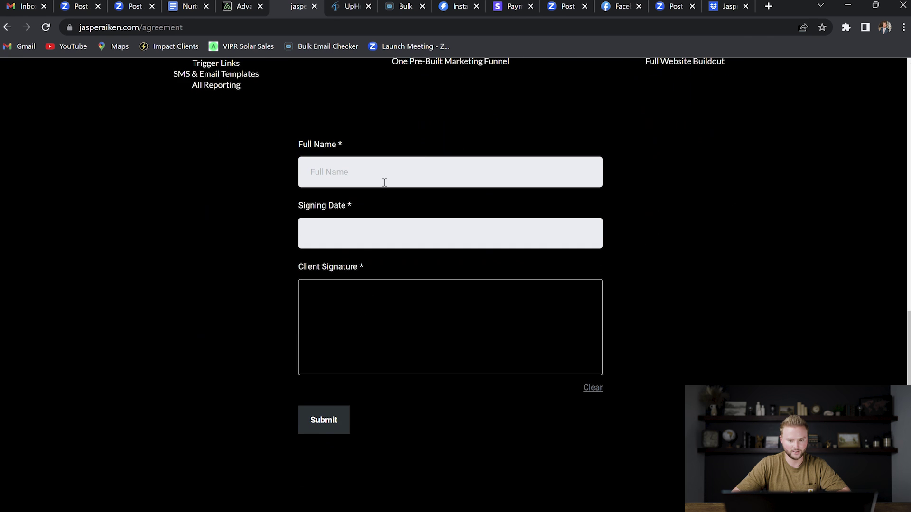
{"action": "left_click", "coordinate": [385, 182]}
{"action": "left_click", "coordinate": [386, 213]}
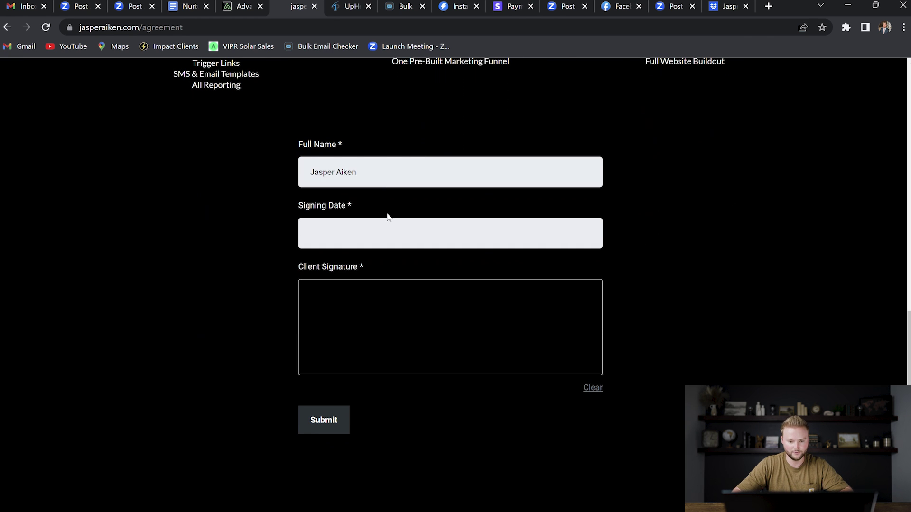
- Set the signing date to July 17, 2023, draw a signature, and submit the agreement
{"action": "left_click", "coordinate": [350, 238]}
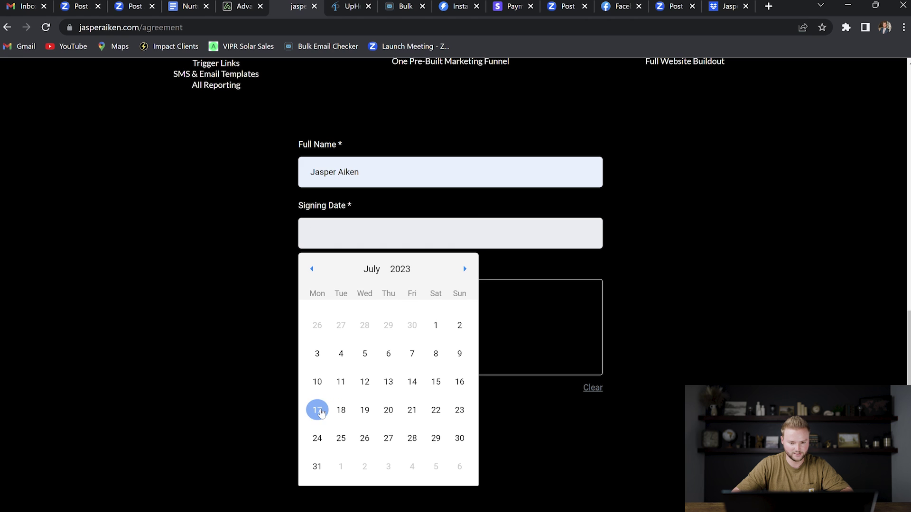
{"action": "left_click", "coordinate": [317, 409]}
{"action": "mouse_move", "coordinate": [330, 345]}
{"action": "left_mouse_down"}
{"action": "mouse_move", "coordinate": [337, 327]}
{"action": "mouse_move", "coordinate": [331, 352]}
{"action": "mouse_move", "coordinate": [394, 329]}
{"action": "mouse_move", "coordinate": [415, 335]}
{"action": "left_mouse_up"}
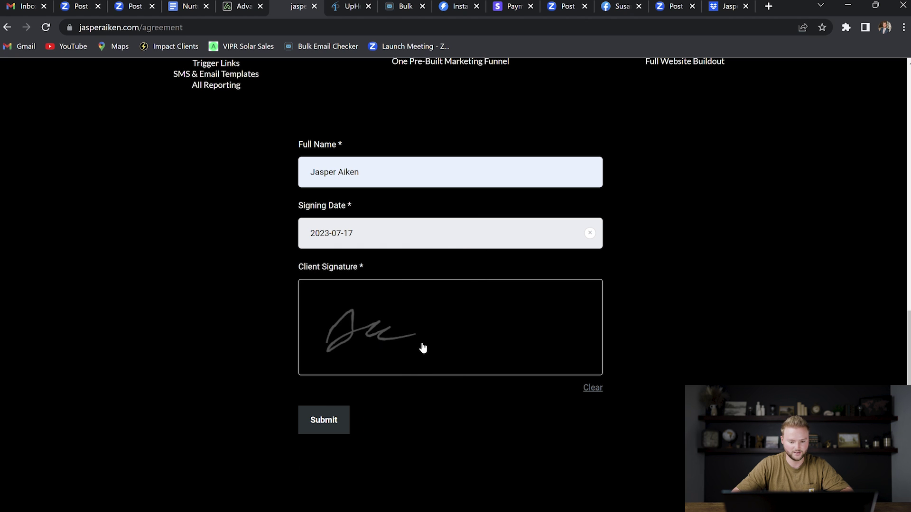
{"action": "left_click", "coordinate": [344, 417]}
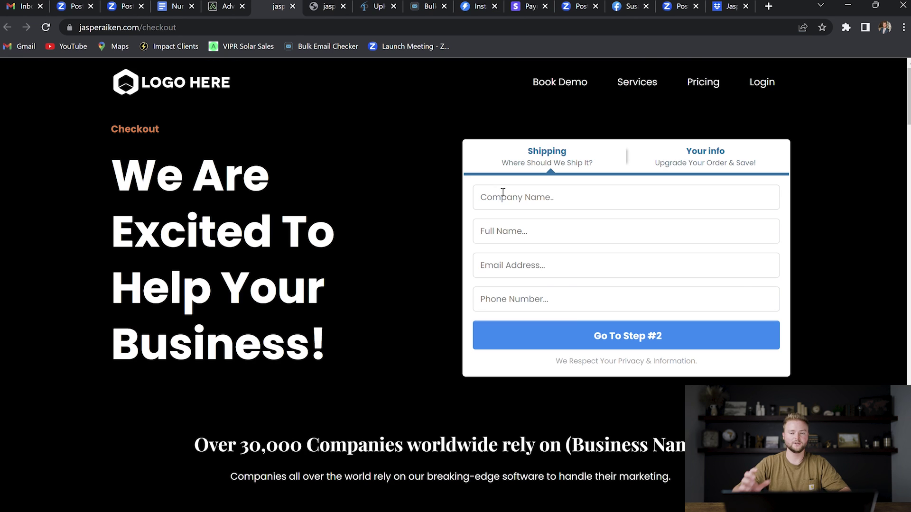